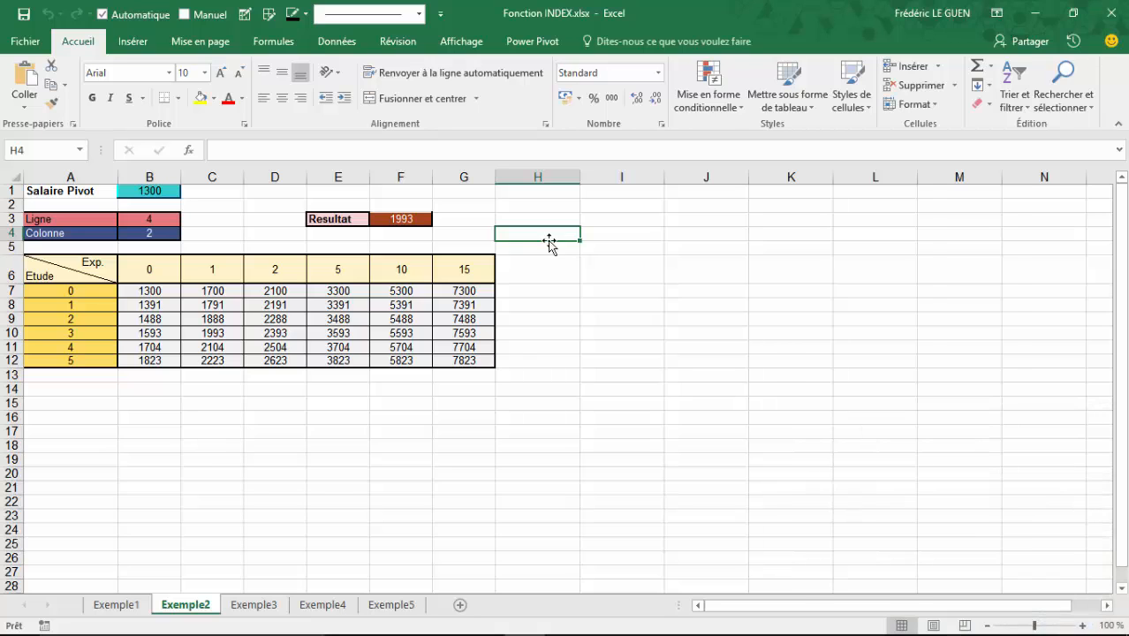
- On the Exemple1 sheet, start an INDEX function in E7 using the matrice;no_lig;no_col argument list
left_click(127, 609)
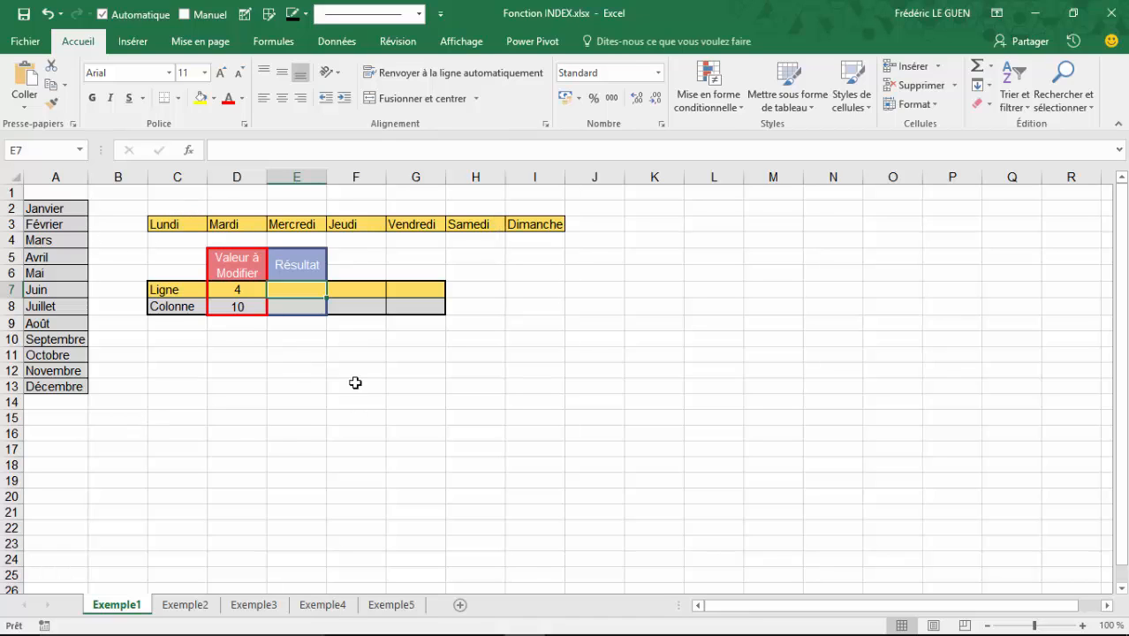
type("=ind")
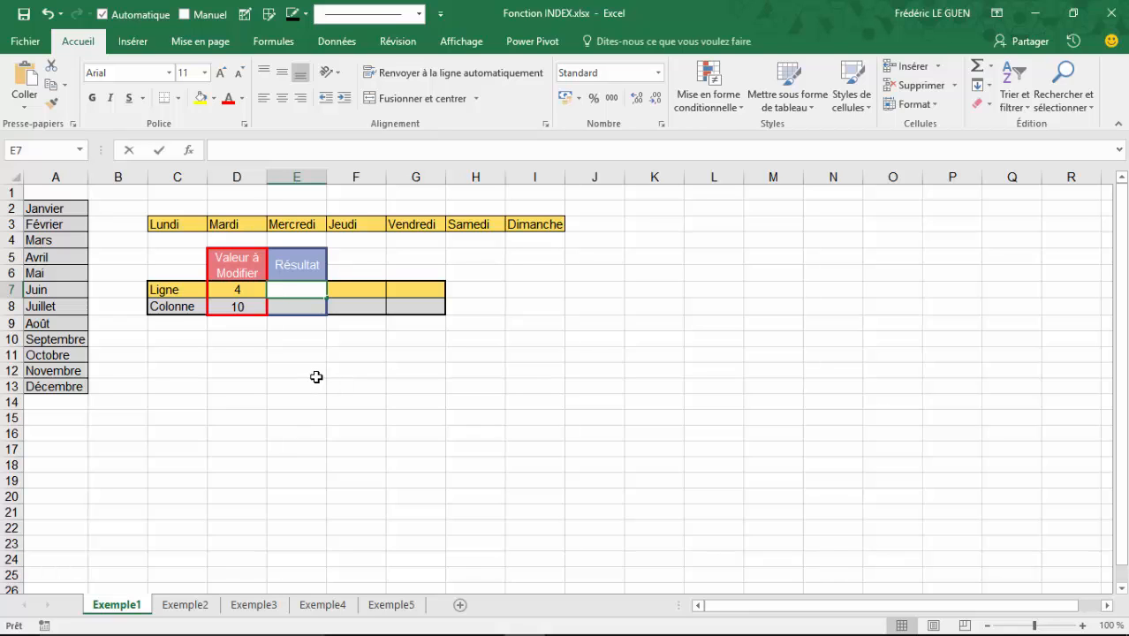
key("Tab")
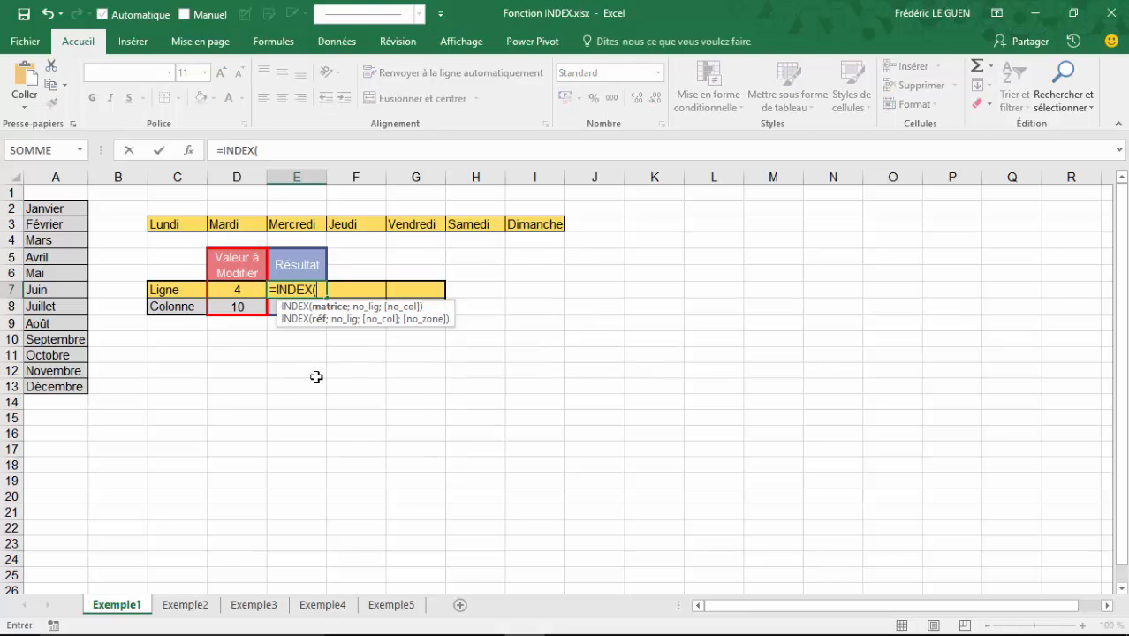
left_click(190, 152)
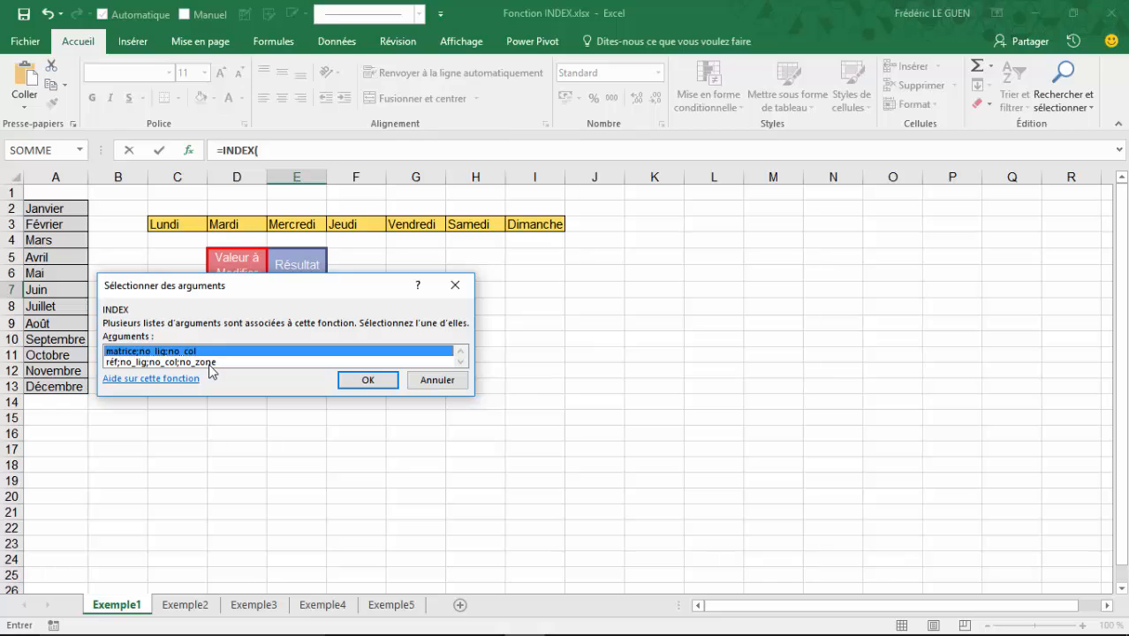
left_click(370, 382)
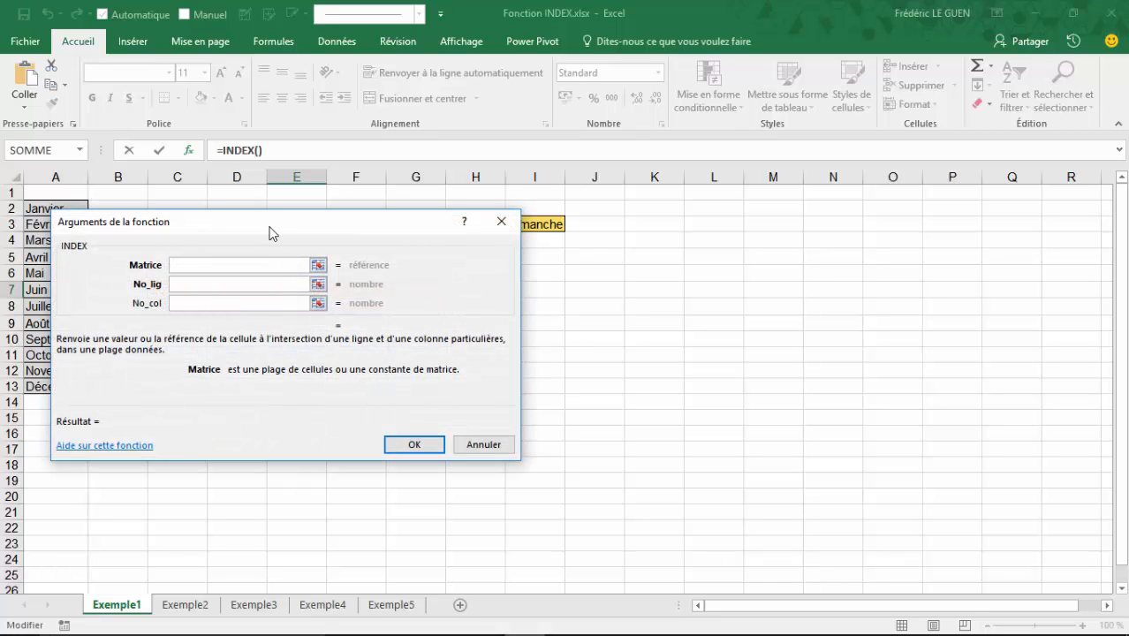
left_click_drag(269, 233, 747, 283)
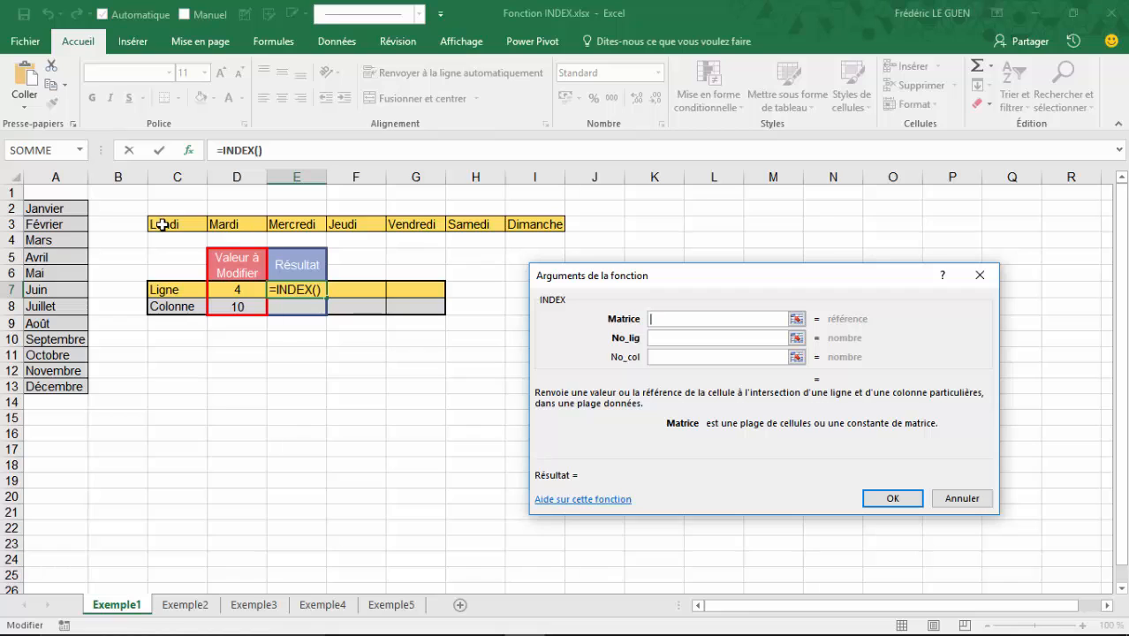
- Set the INDEX array to the weekdays range $C$3:$I$3 and the column number to D7, and insert the formula
left_click_drag(163, 224, 512, 225)
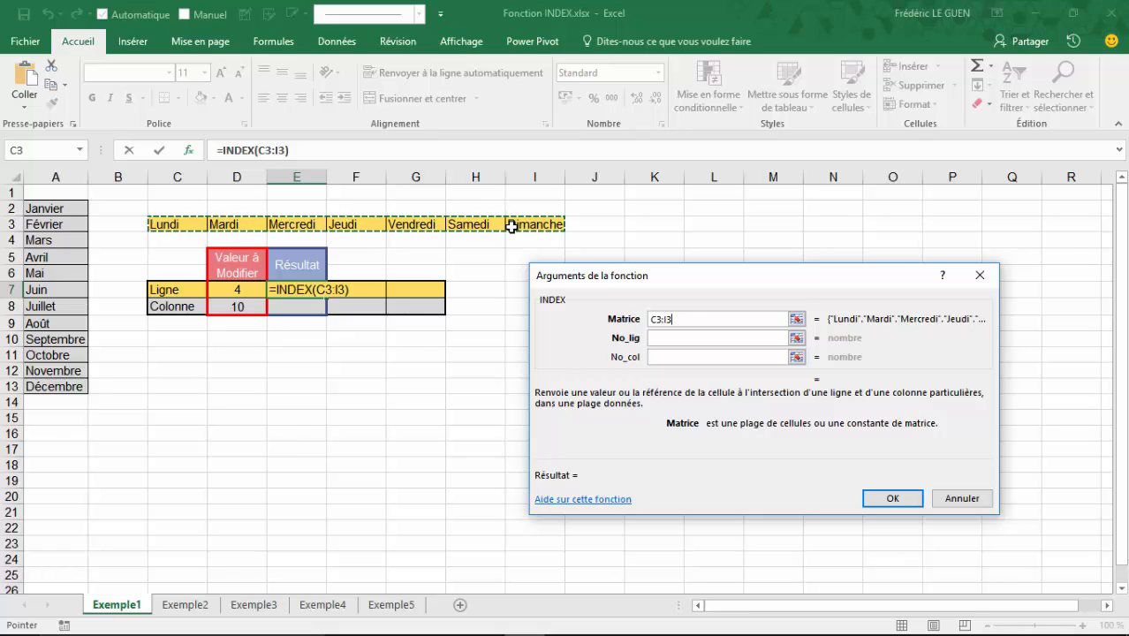
key("F4")
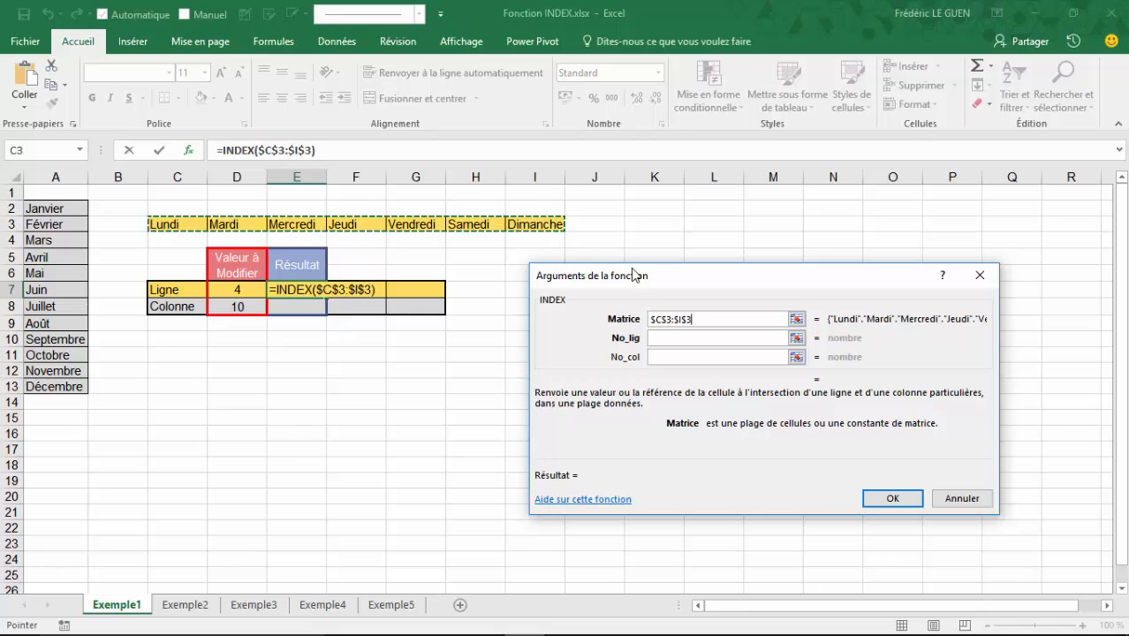
left_click(654, 357)
left_click(654, 357)
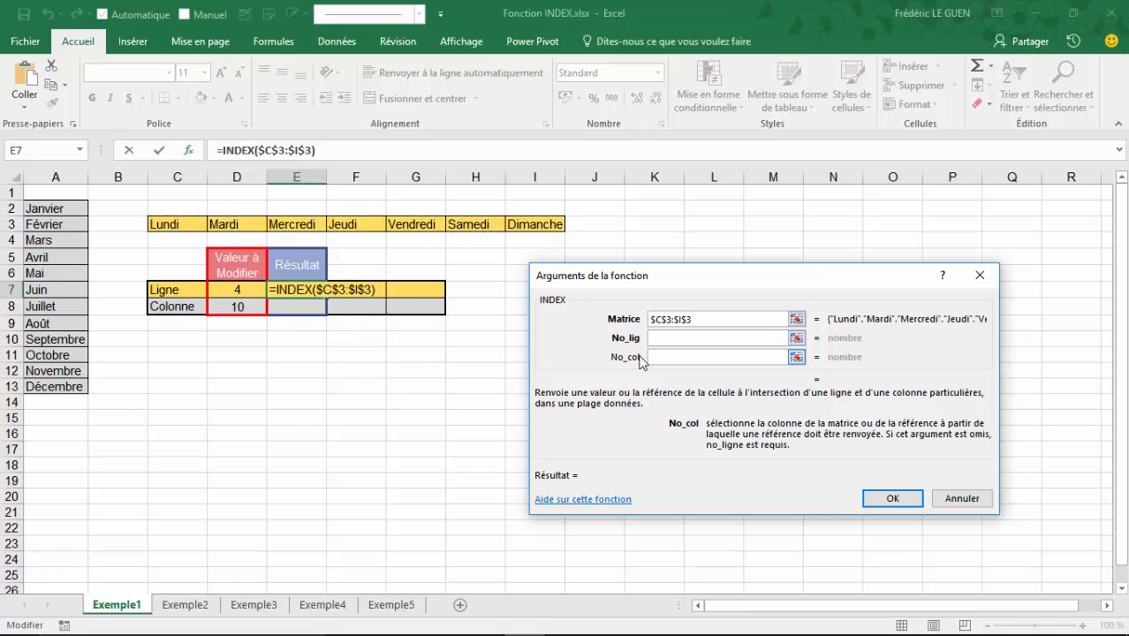
left_click(228, 290)
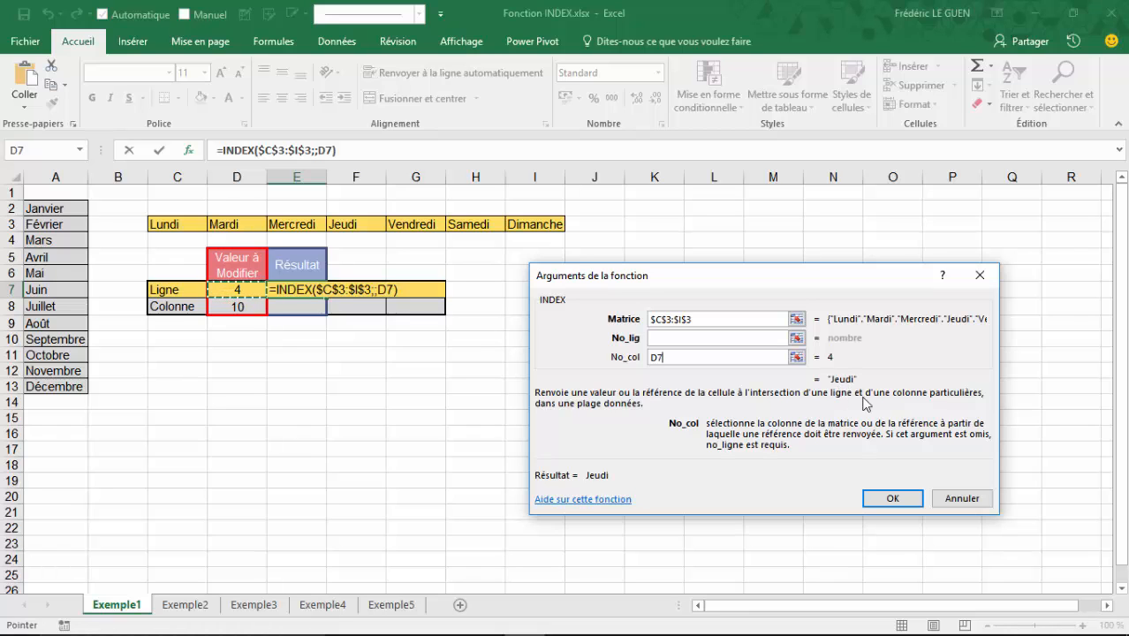
left_click(892, 498)
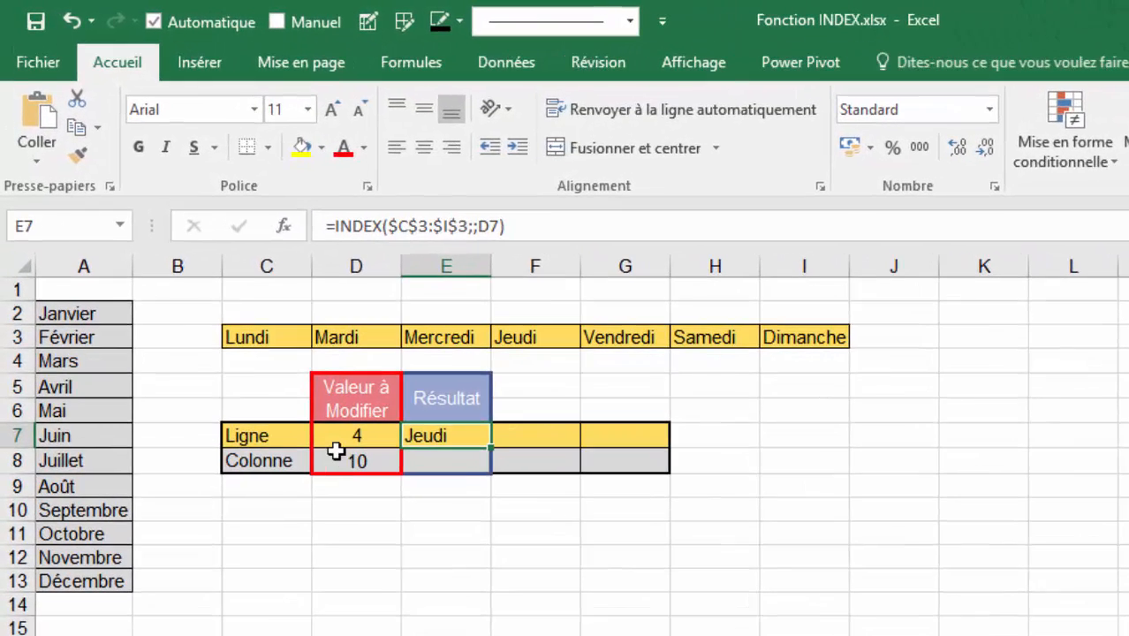
- Test the weekday lookup by setting D7 to 1, 6, 8 and finally 2
left_click(283, 367)
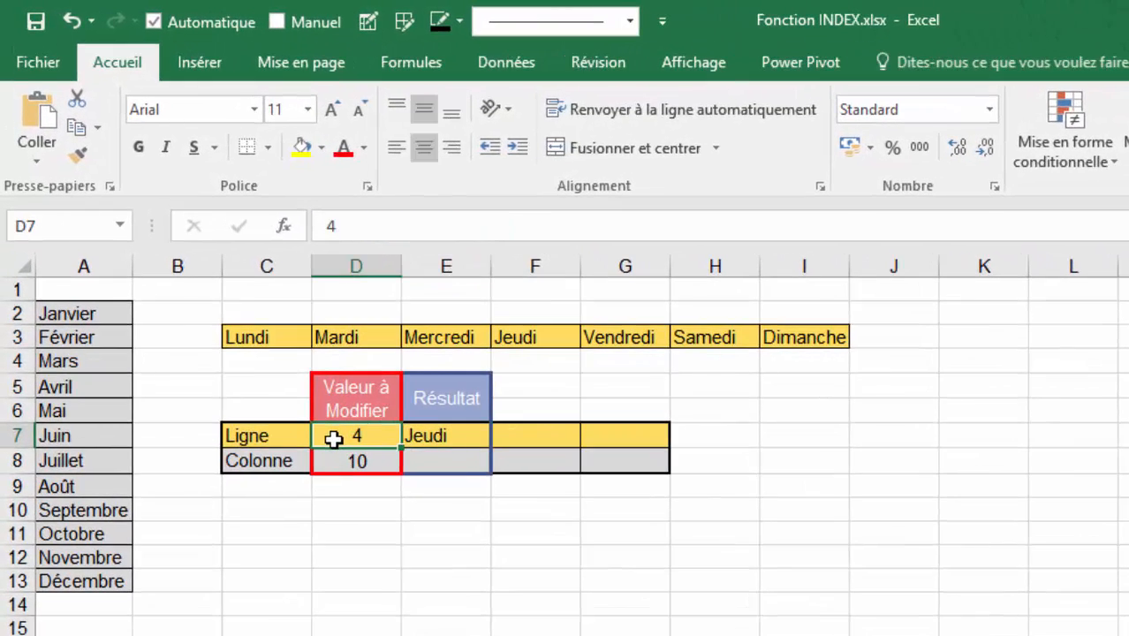
type("1")
key("Return")
left_click(346, 435)
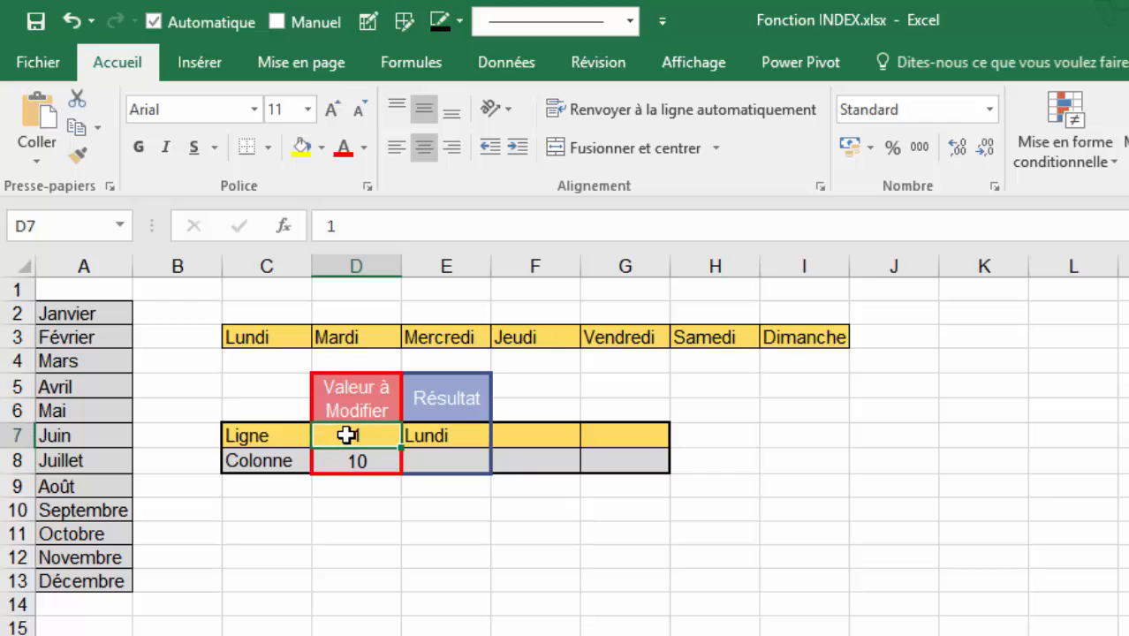
type("6")
key("Return")
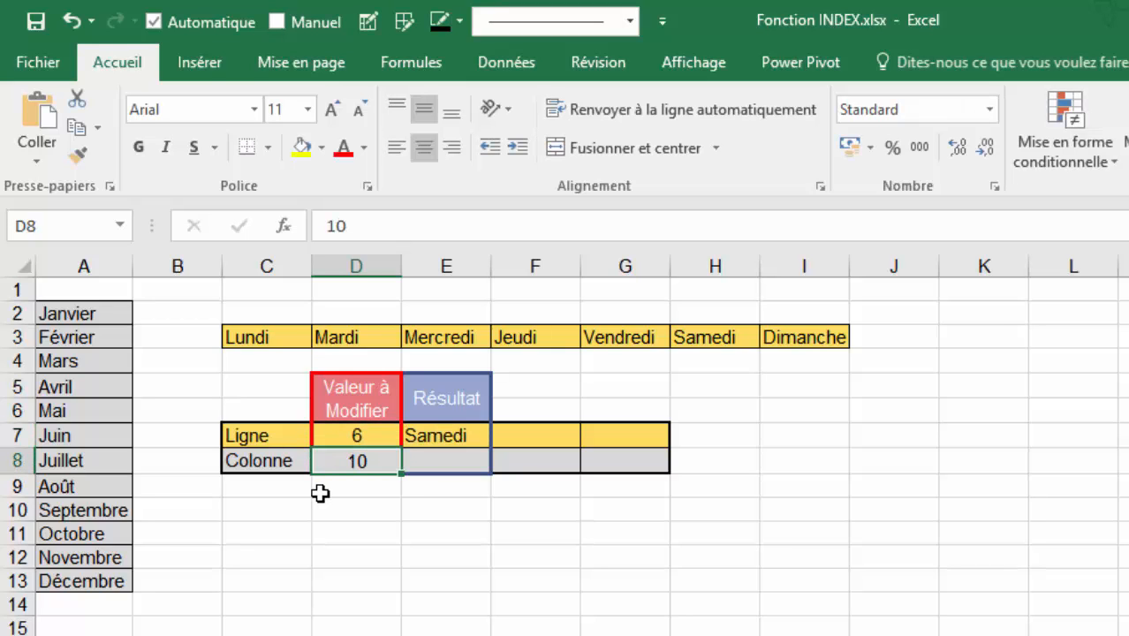
left_click(329, 434)
type("8")
key("Return")
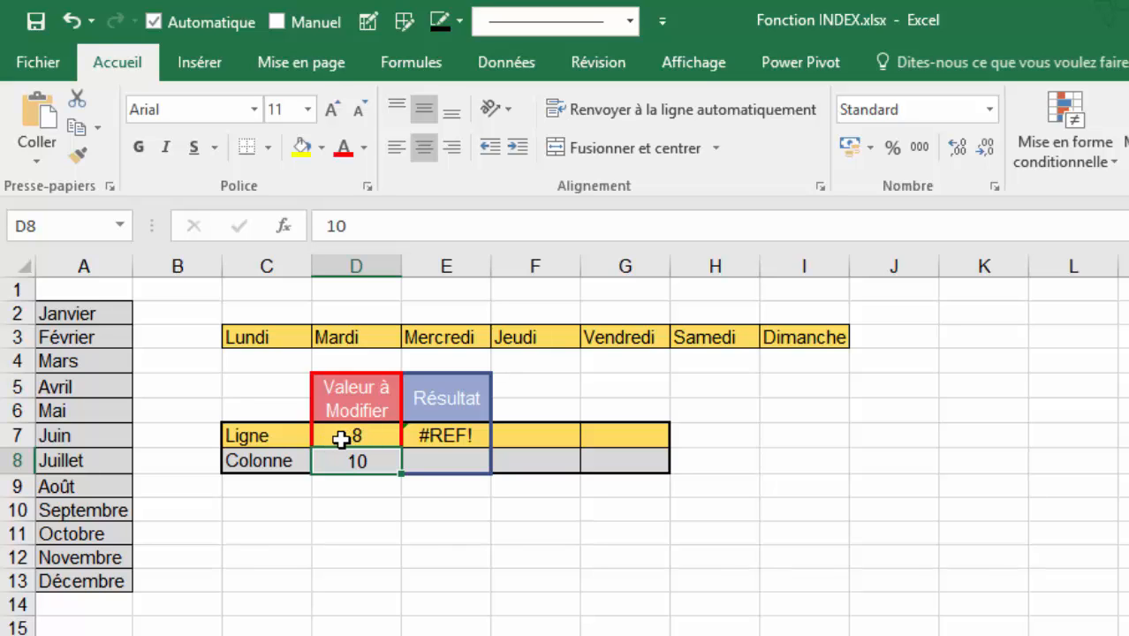
left_click(341, 439)
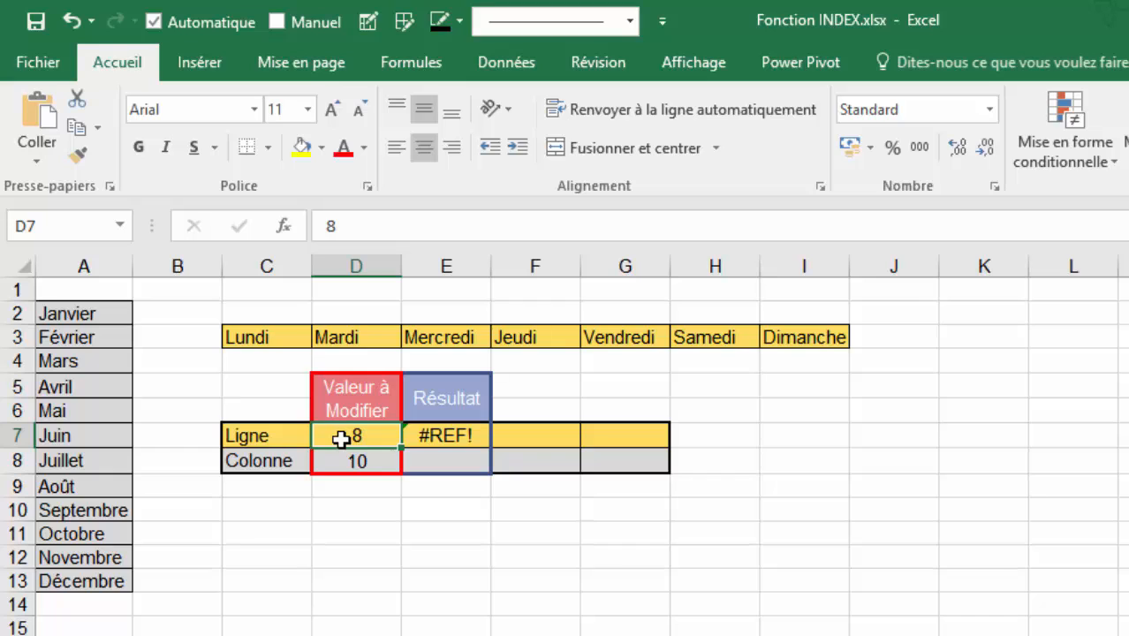
type("2")
key("Return")
- Show the weekday formula as text in F7 with =FORMULETEXTE(E7)
left_click(525, 432)
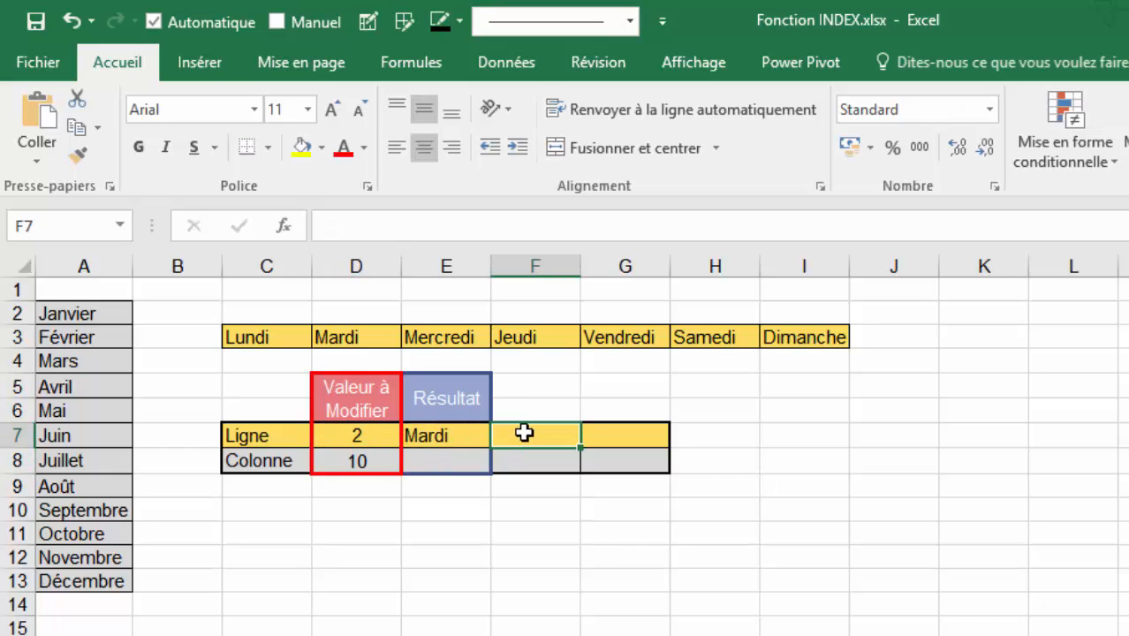
type("=")
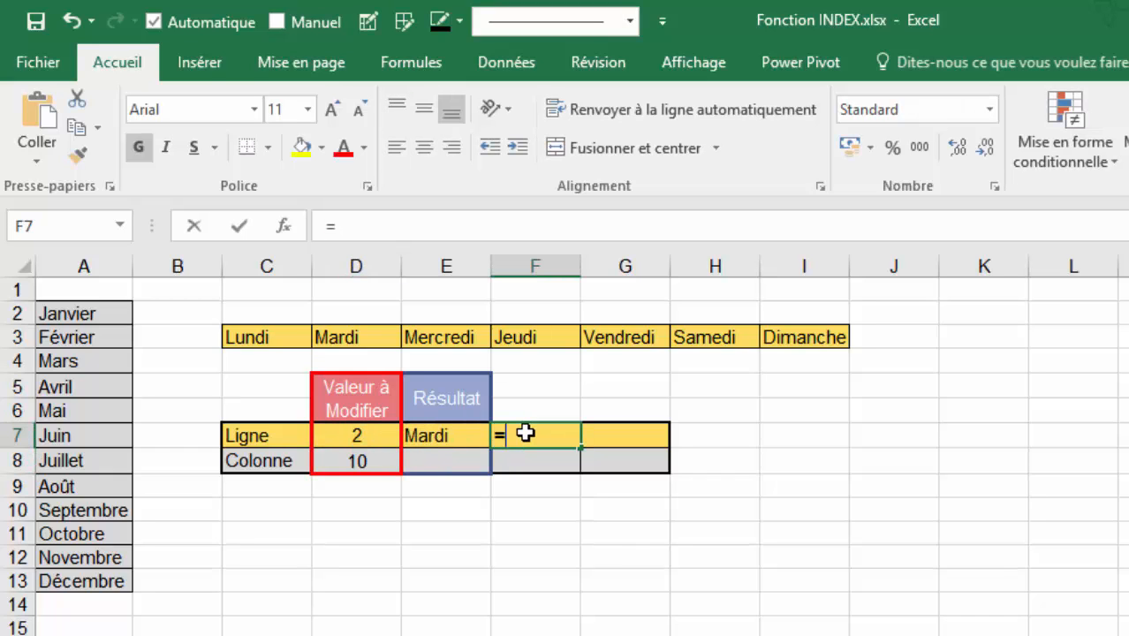
type("for")
key("Tab")
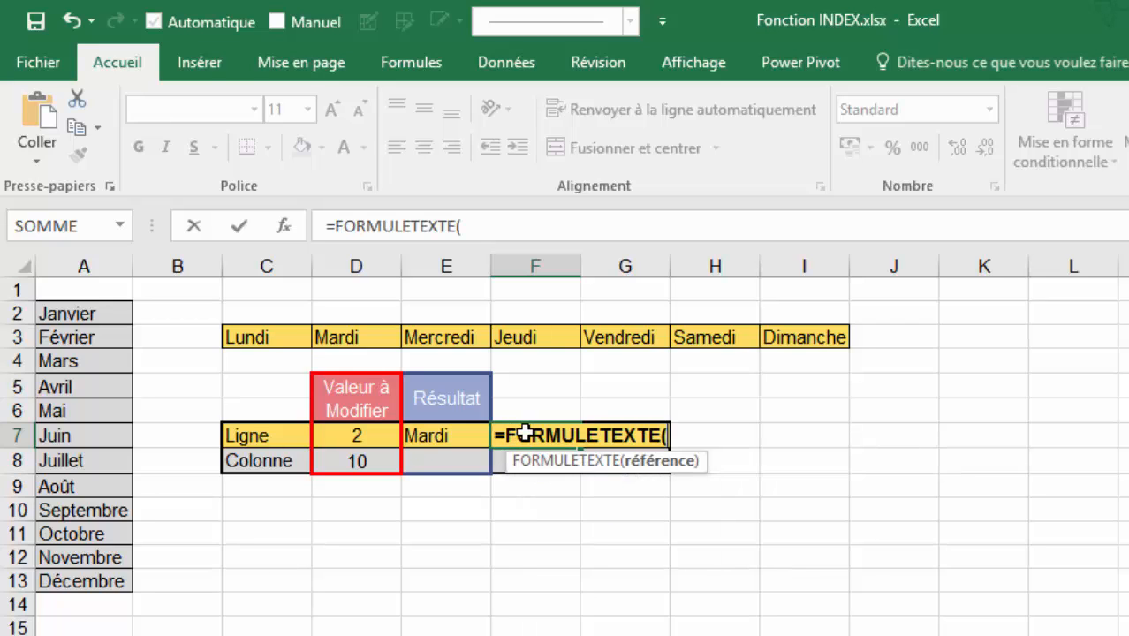
key("Left")
type(")")
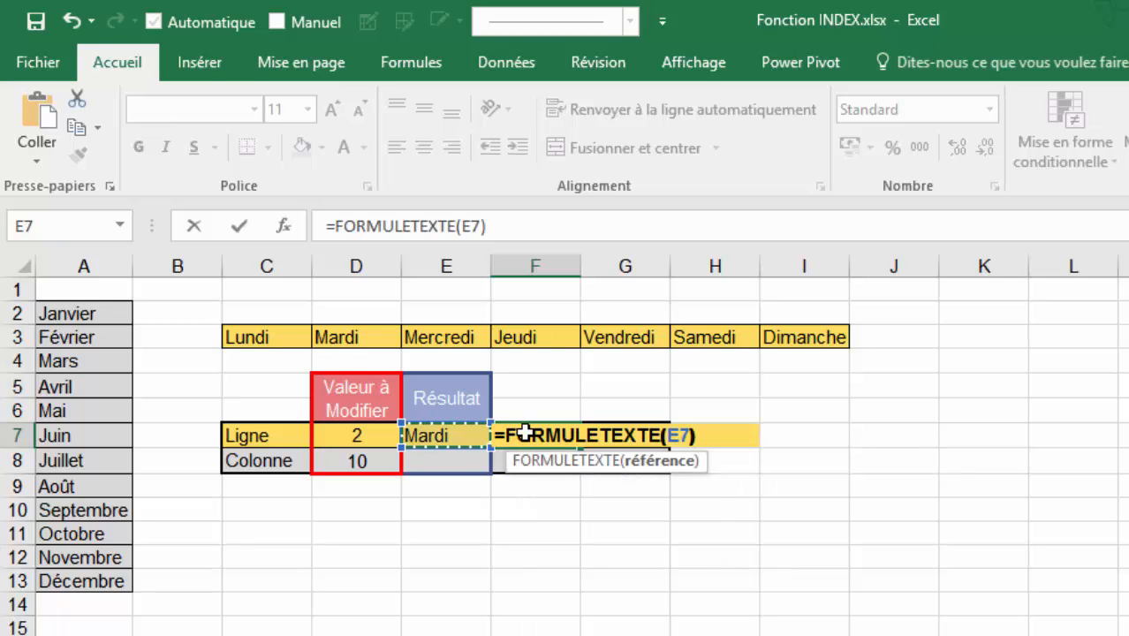
key("Return")
left_click(525, 433)
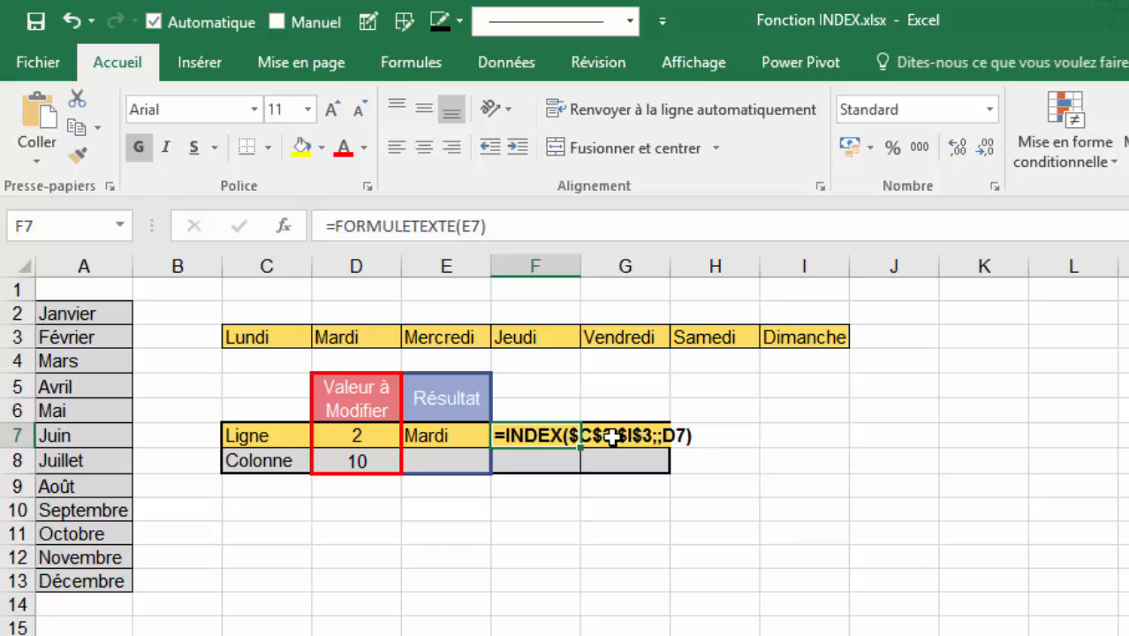
left_click(844, 457)
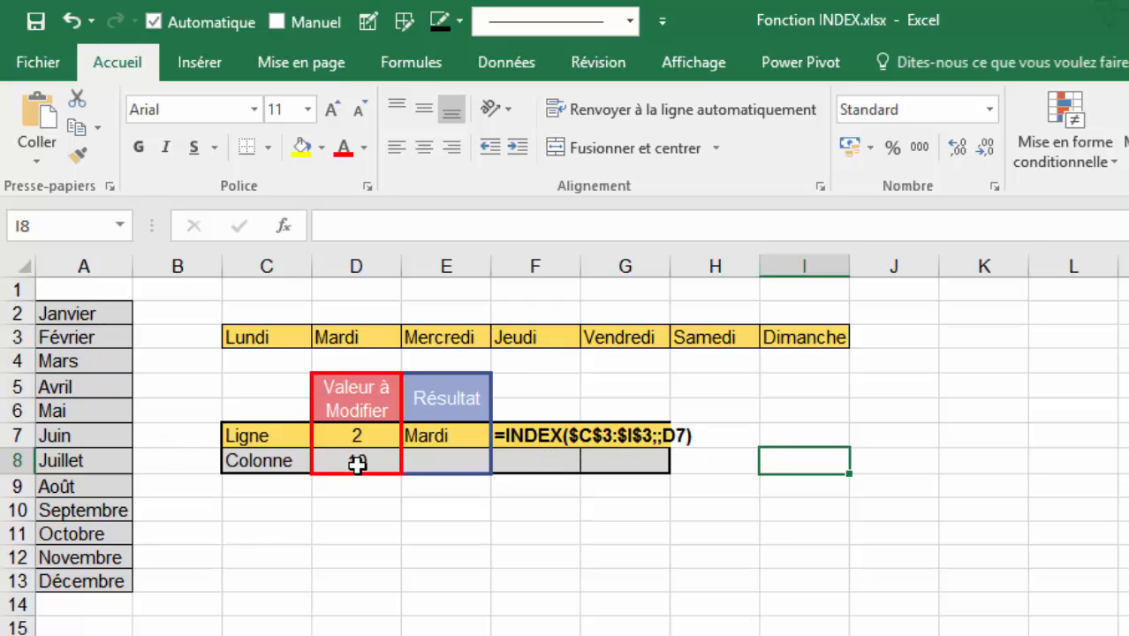
- Enter =INDEX($A$2:$A$13;D8) in E8 to look up the month, and fill the formula text from F7 down to F8
left_click(445, 456)
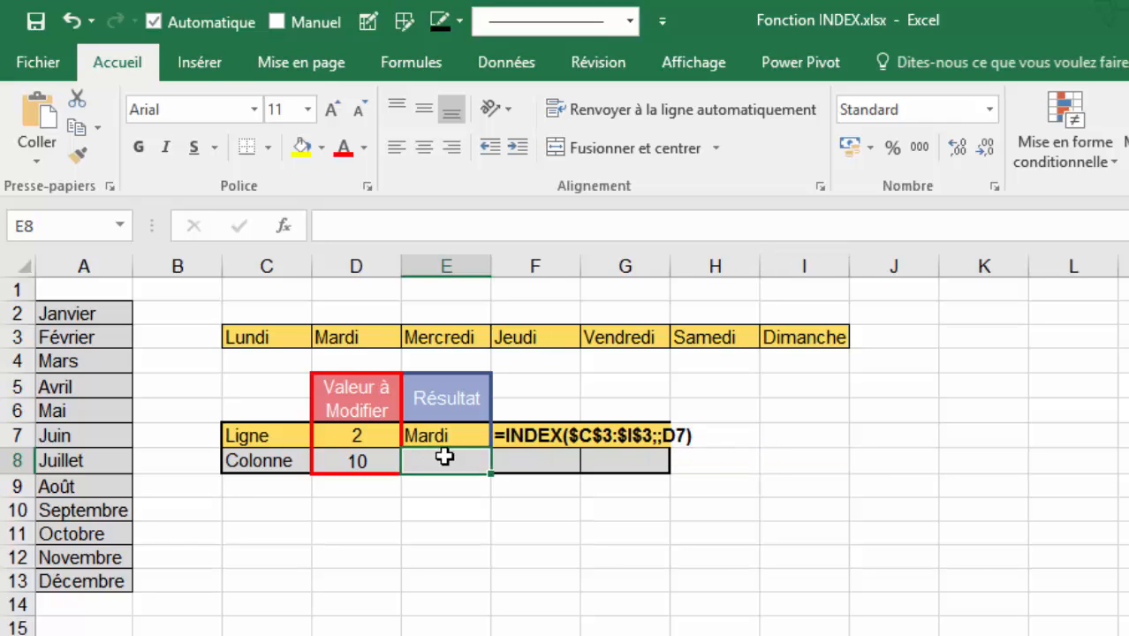
type("=in")
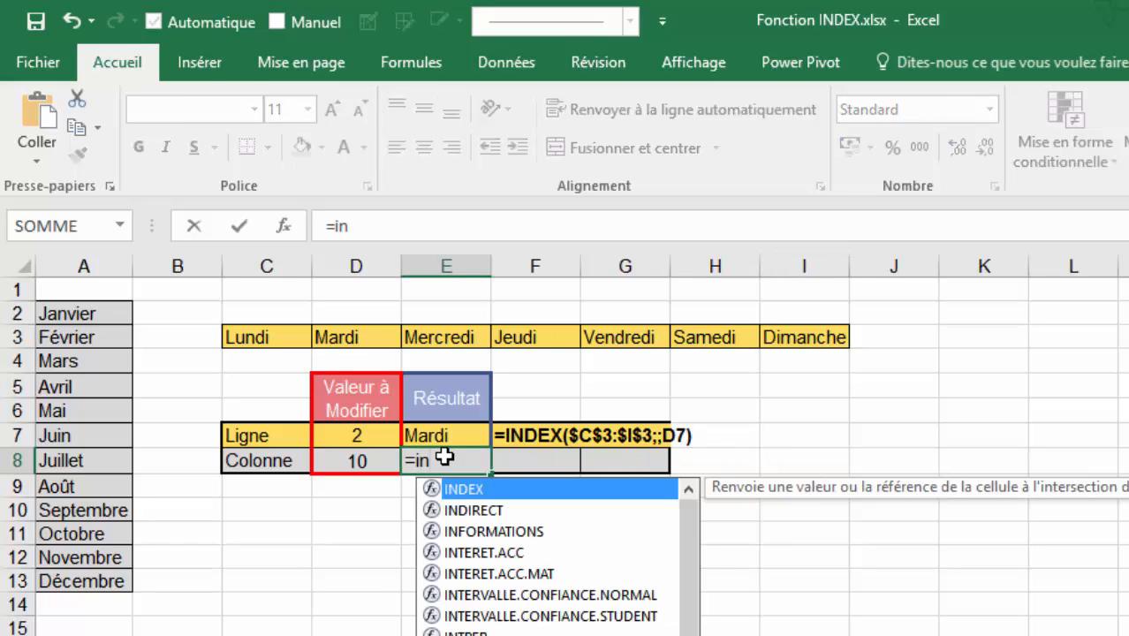
key("Tab")
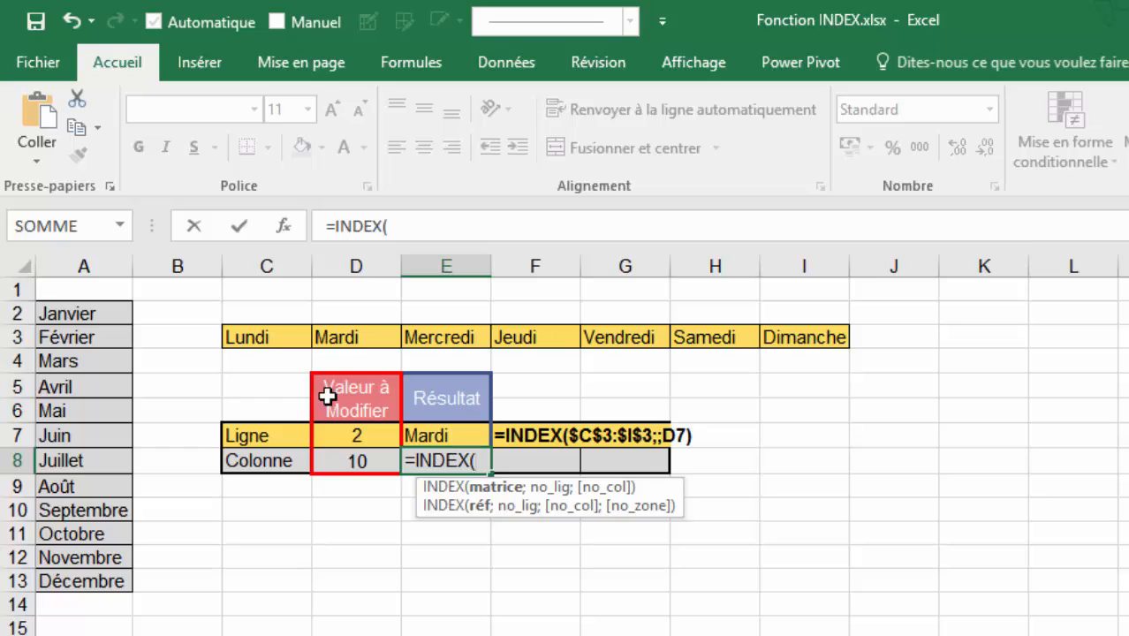
left_click_drag(94, 319, 74, 572)
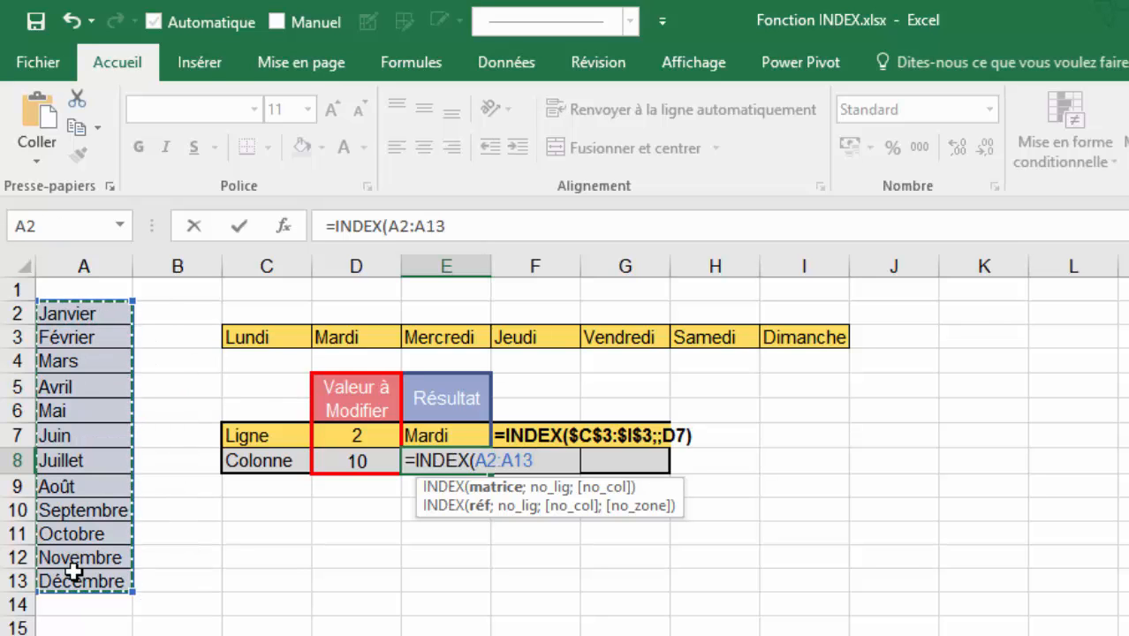
key("F4")
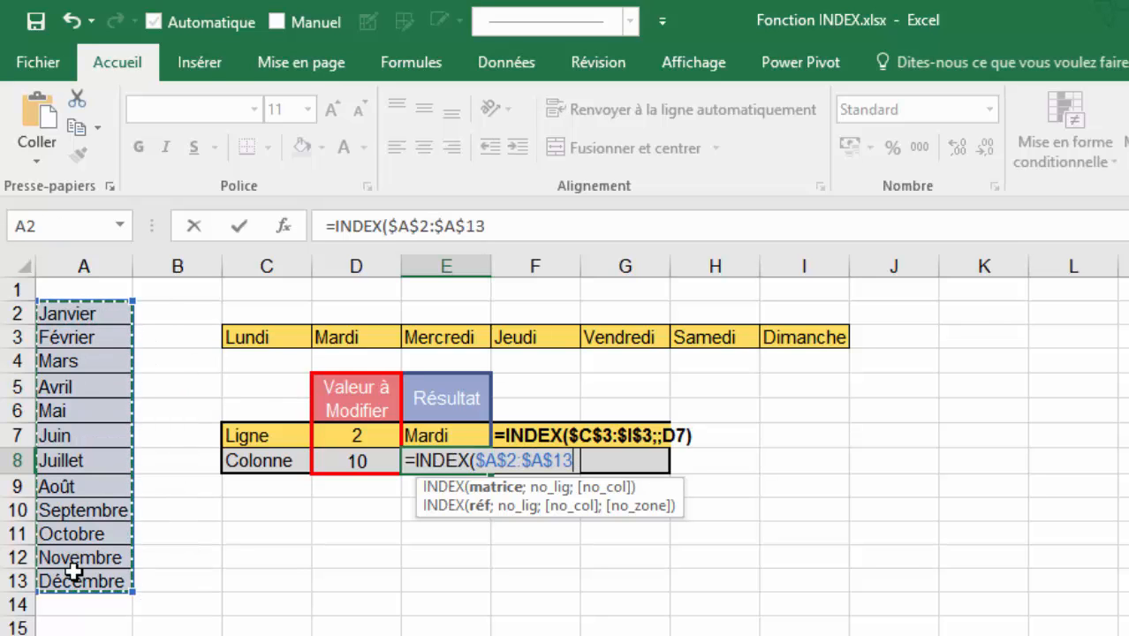
type(";")
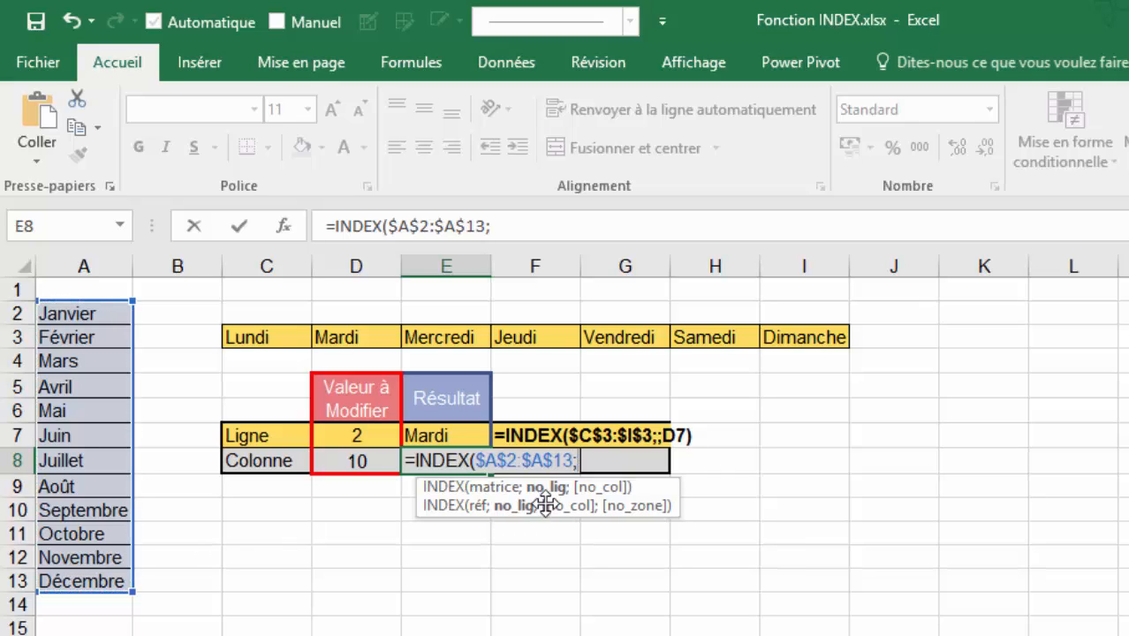
left_click(351, 462)
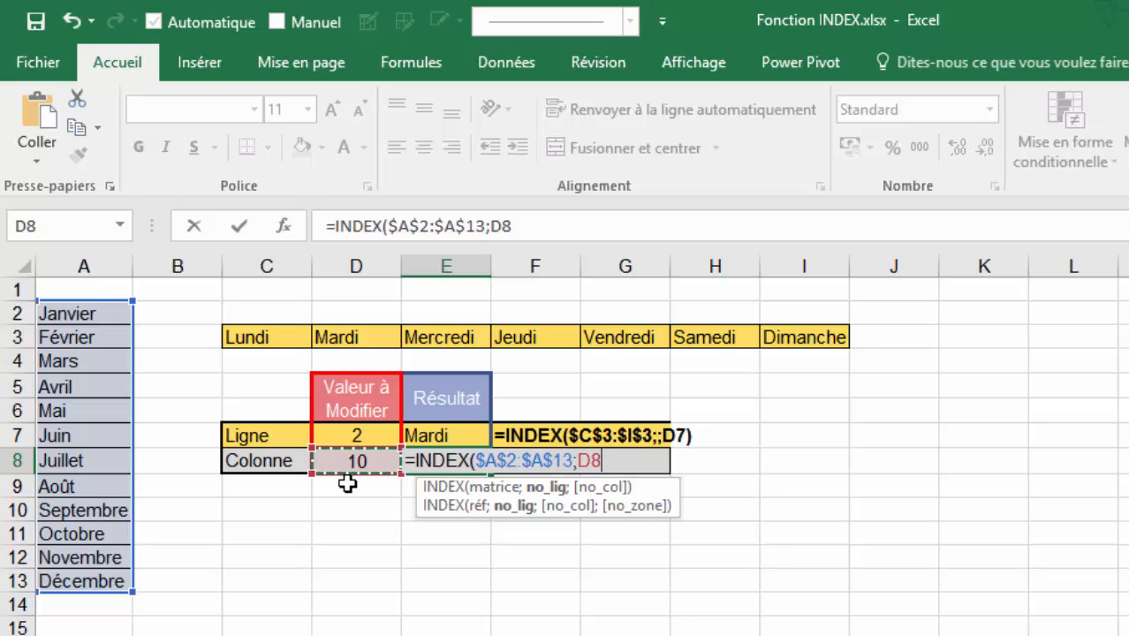
type(")")
key("Return")
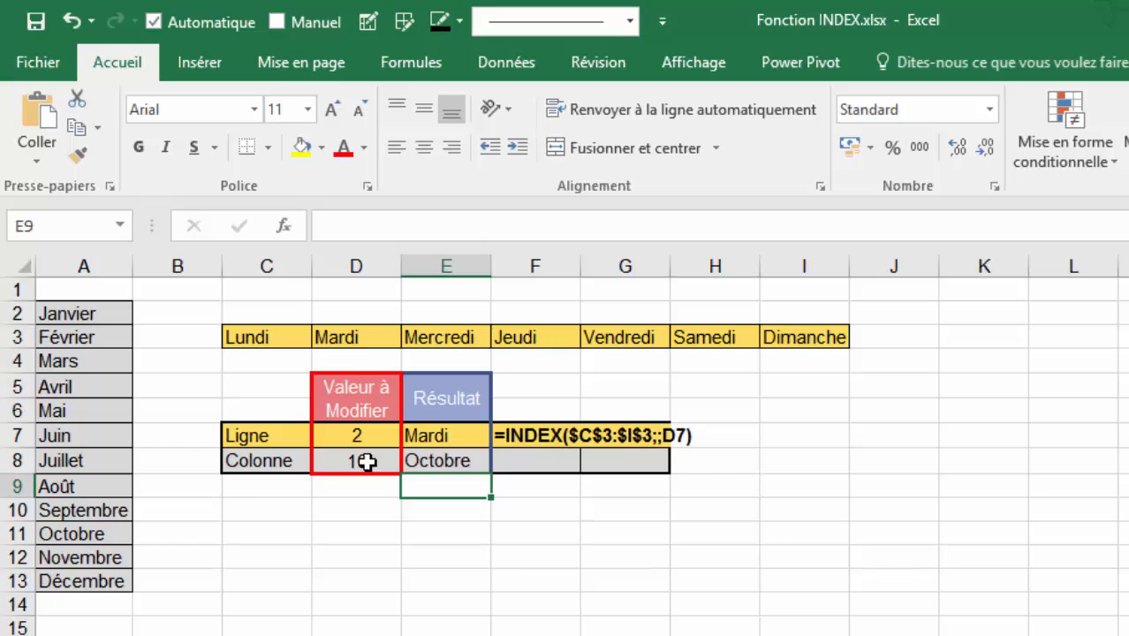
left_click(504, 437)
left_click_drag(581, 449, 586, 468)
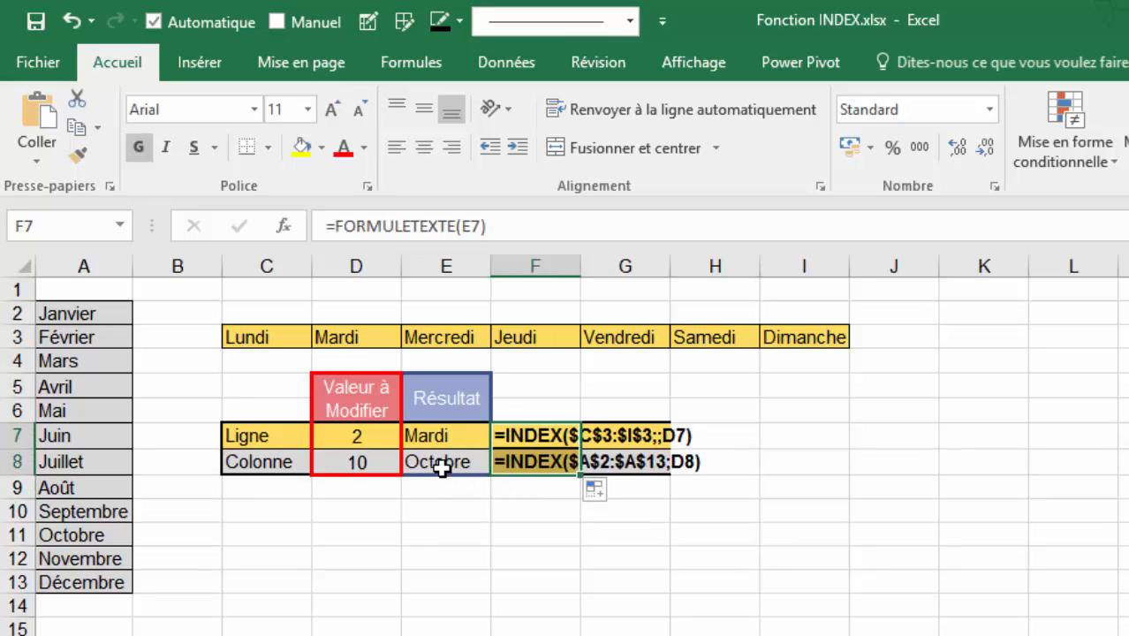
- Test the month lookup by setting D8 to 7 and then to 3
left_click(358, 461)
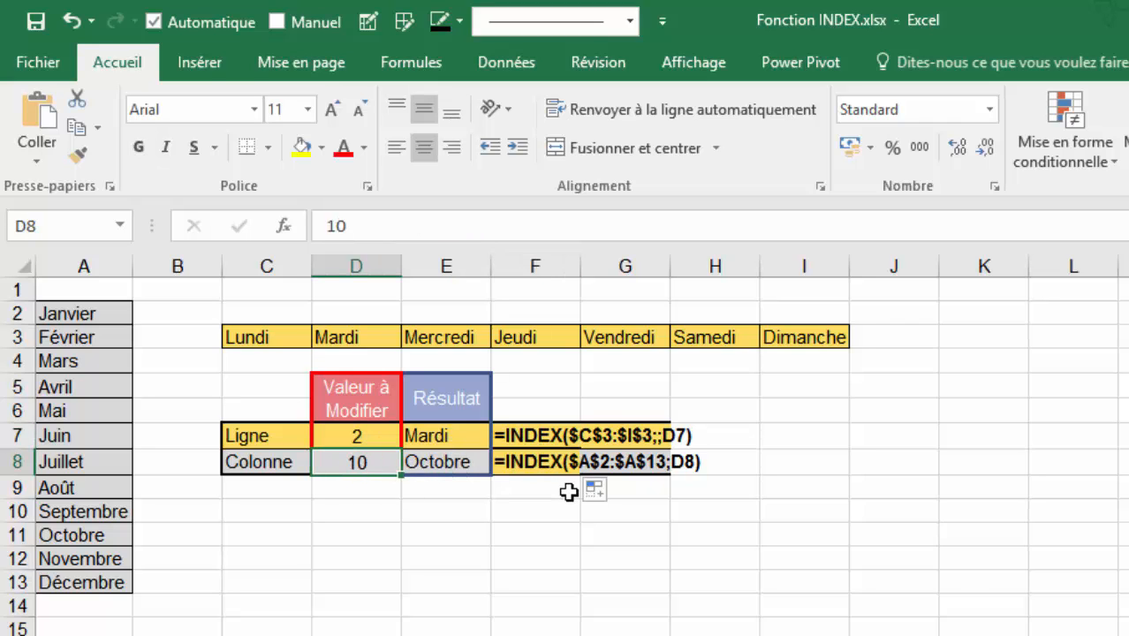
type("7")
key("Return")
left_click(351, 465)
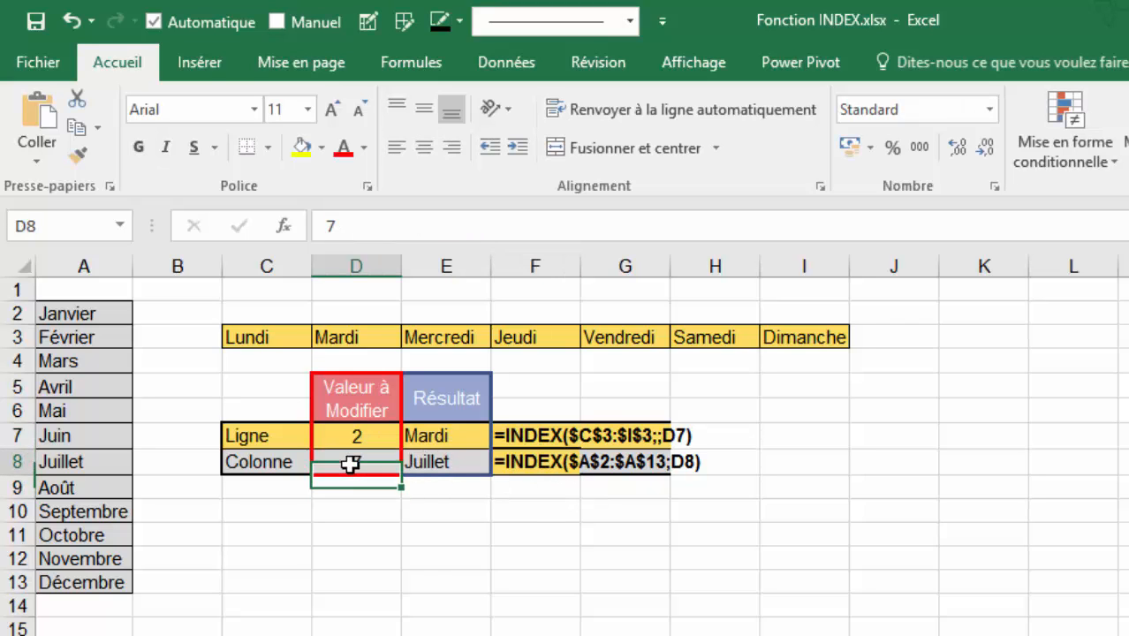
type("3")
key("Return")
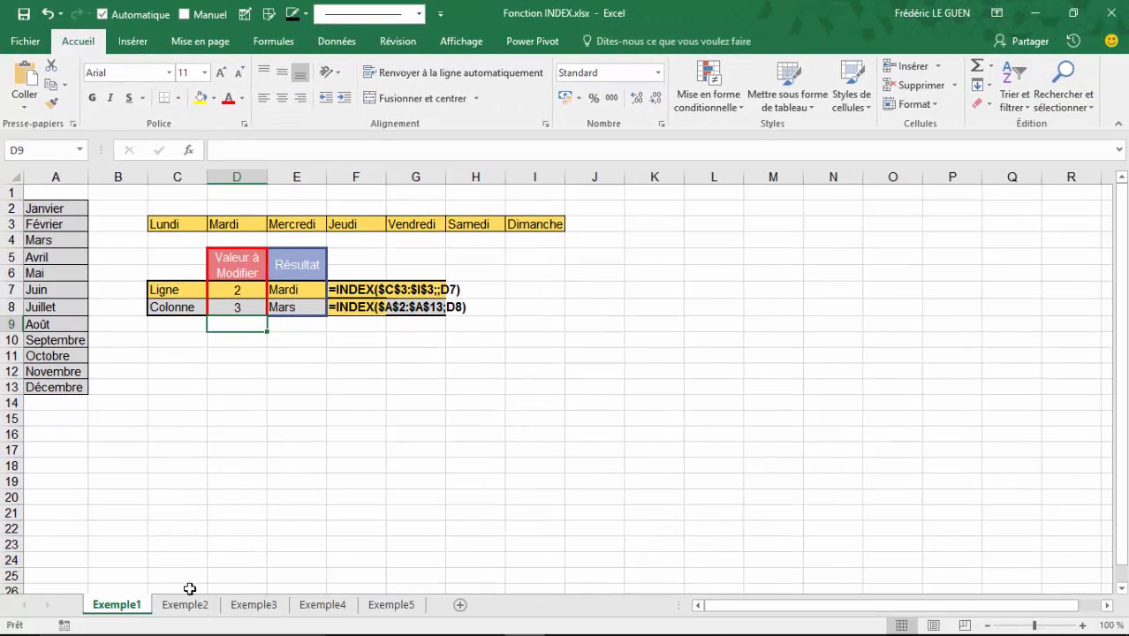
- On the Exemple2 sheet, enter =INDEX(B7:G12;B3;B4) in the Resultat cell F3
left_click(186, 605)
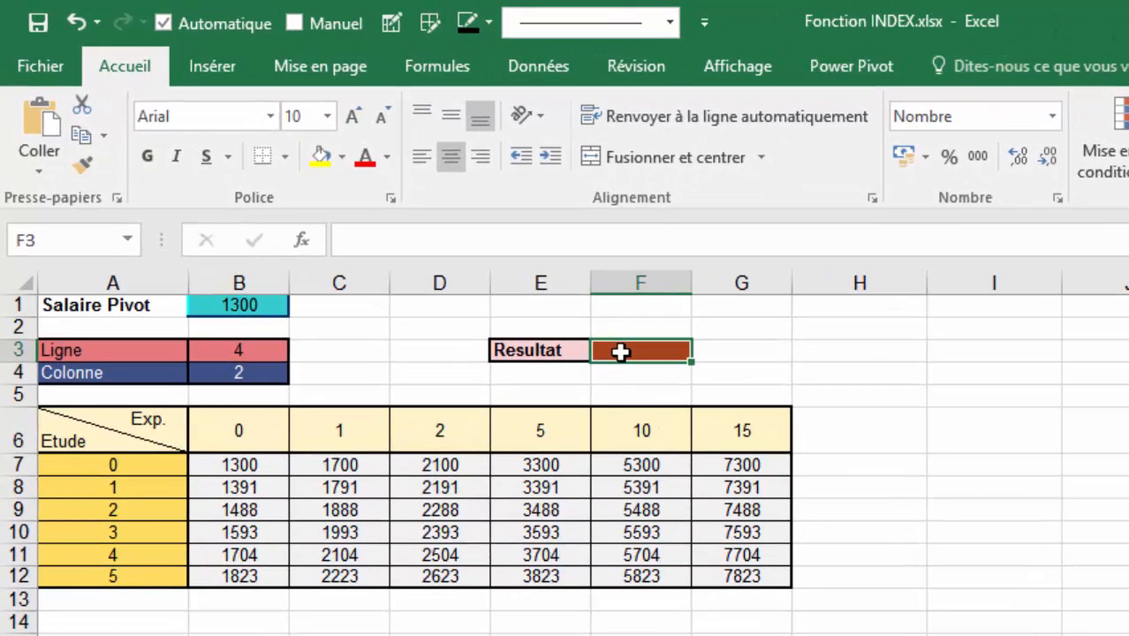
type("=ind")
key("Tab")
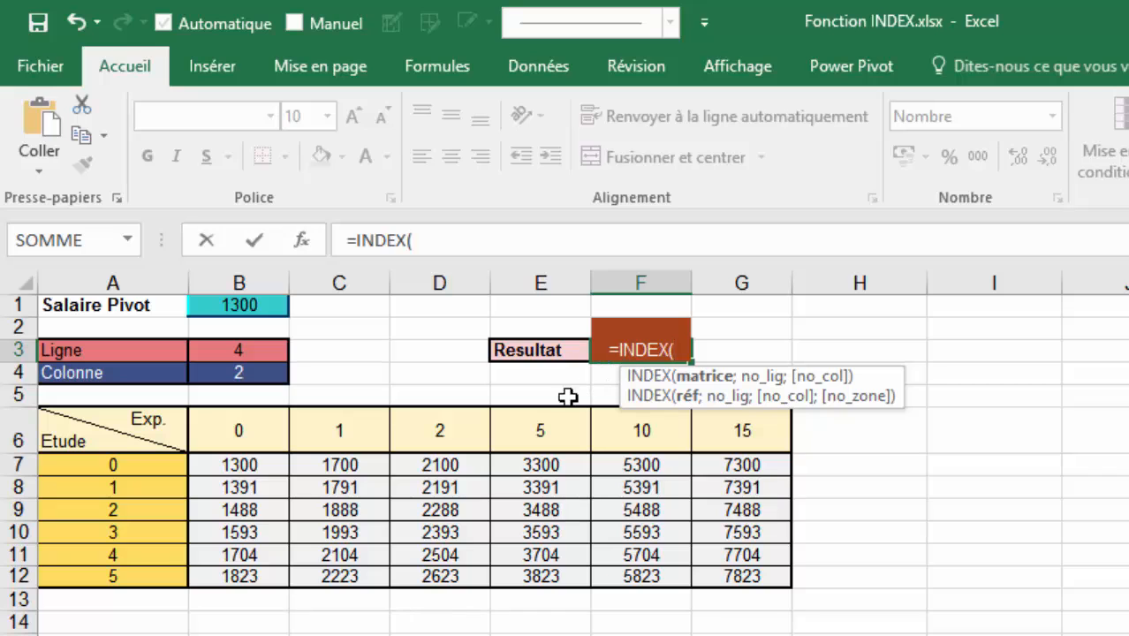
left_click_drag(254, 466, 725, 571)
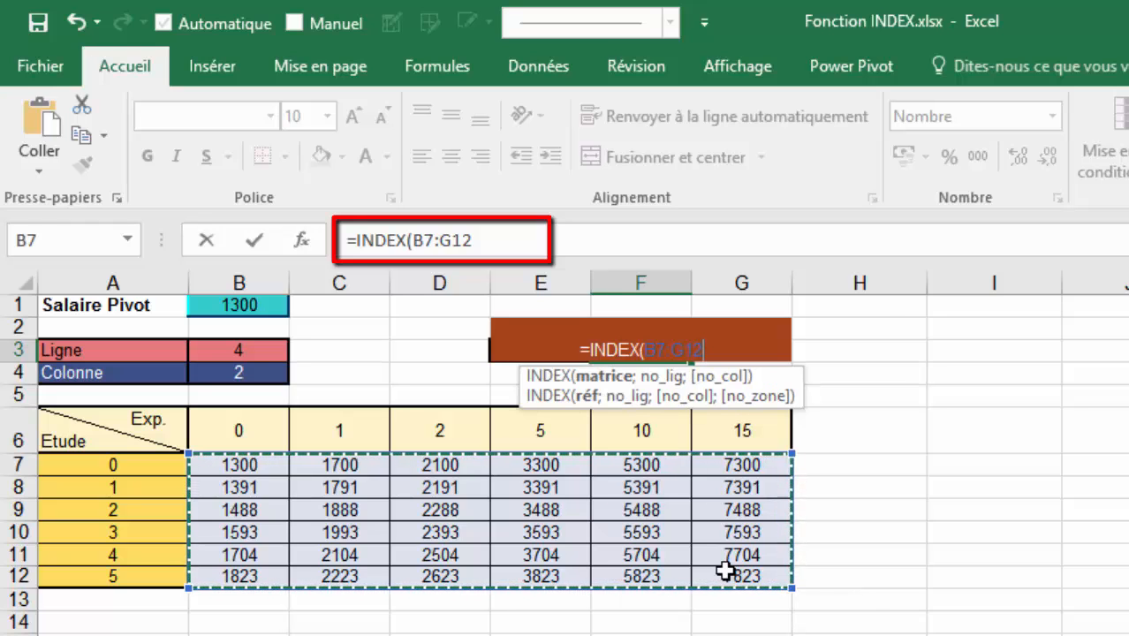
type(";")
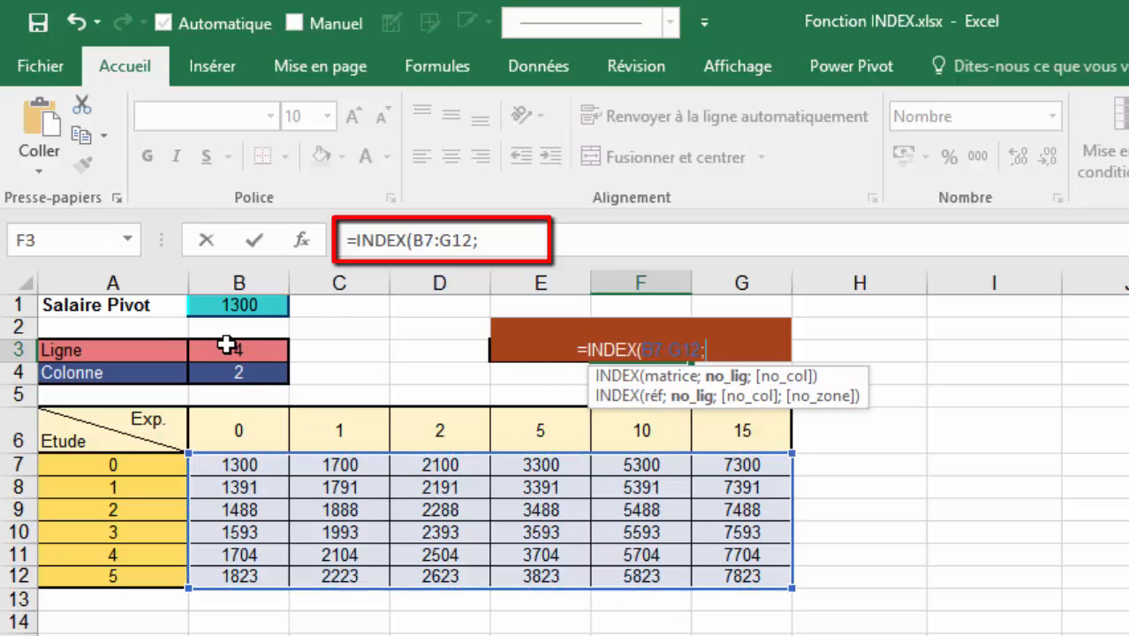
left_click(227, 350)
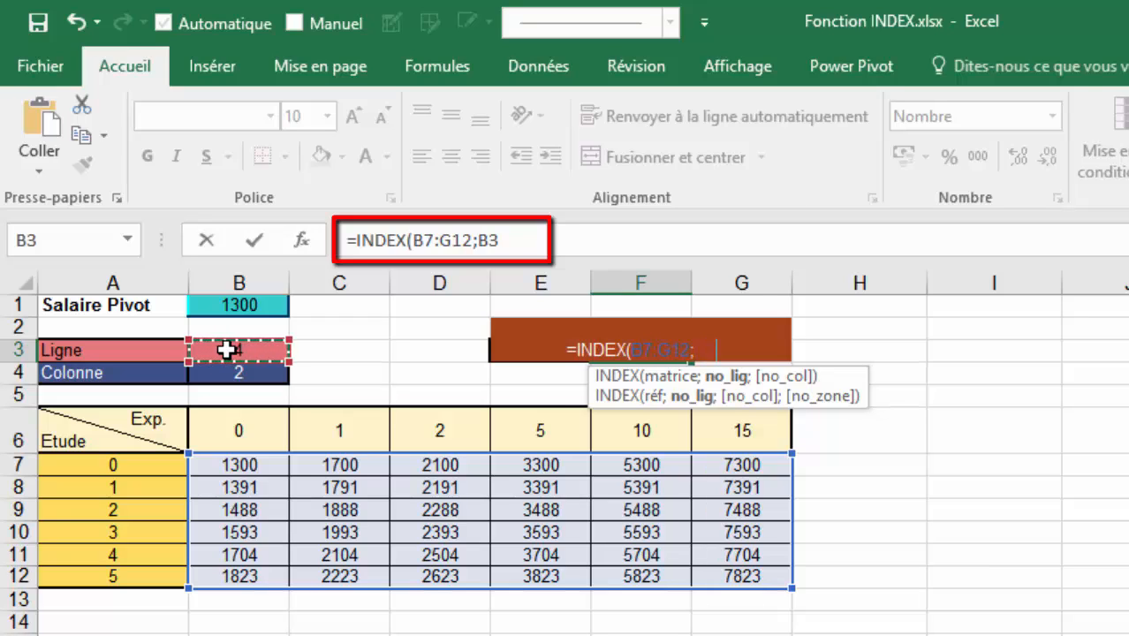
type(";")
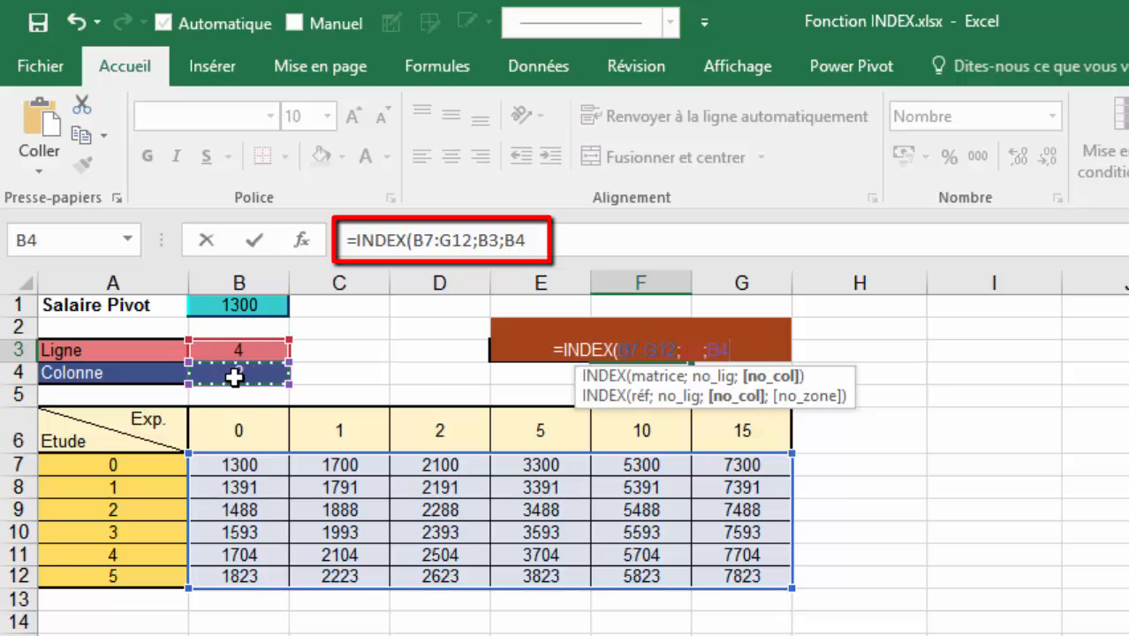
type(")")
key("Return")
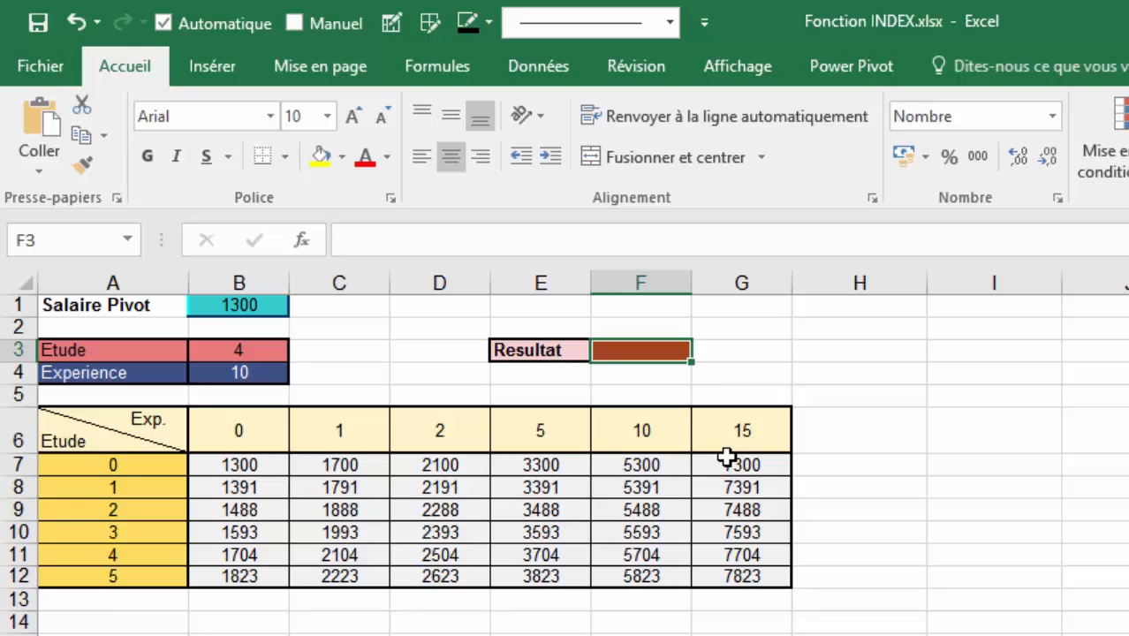
- Enter =EQUIV($B$3;$A$7:$A$12;0) in C3 to find the row position of the Etude value
left_click(367, 352)
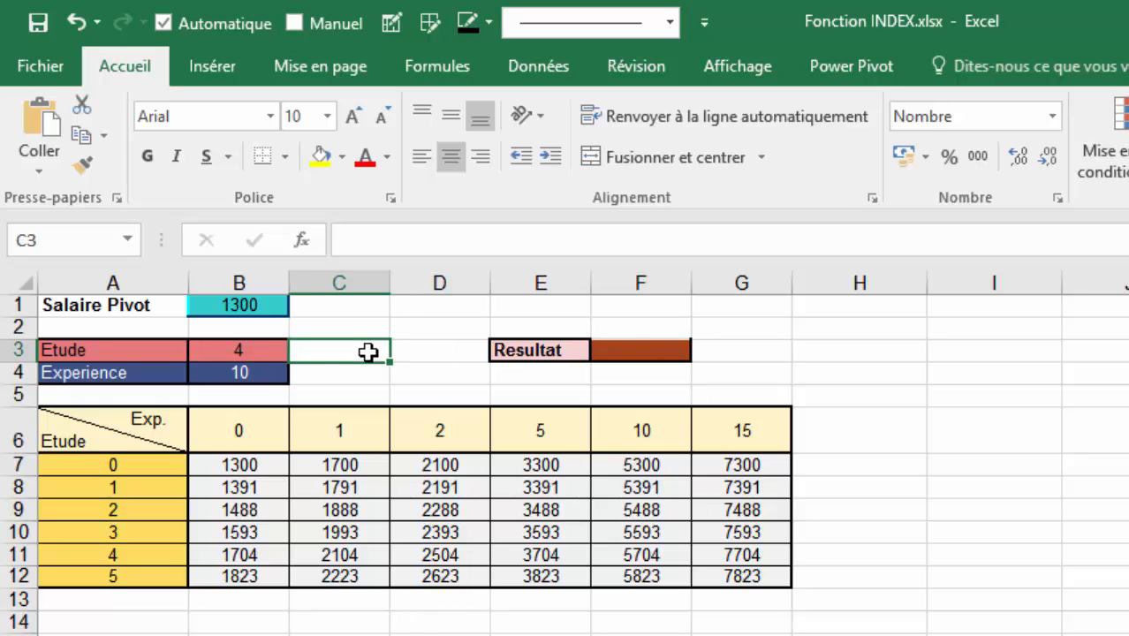
type("=equi")
key("Tab")
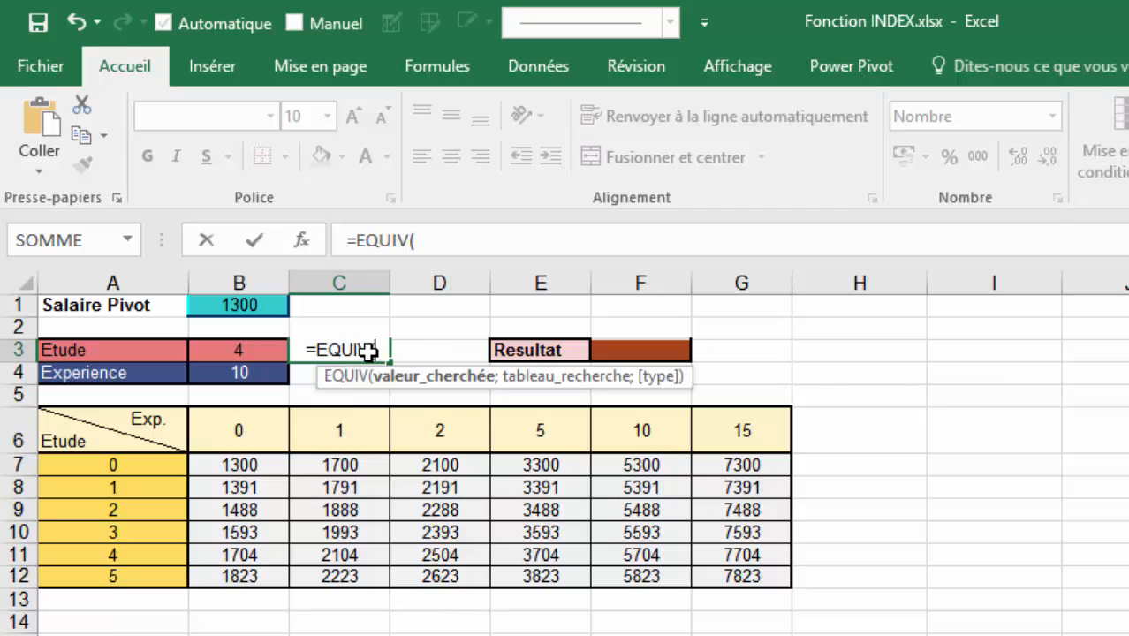
left_click(253, 348)
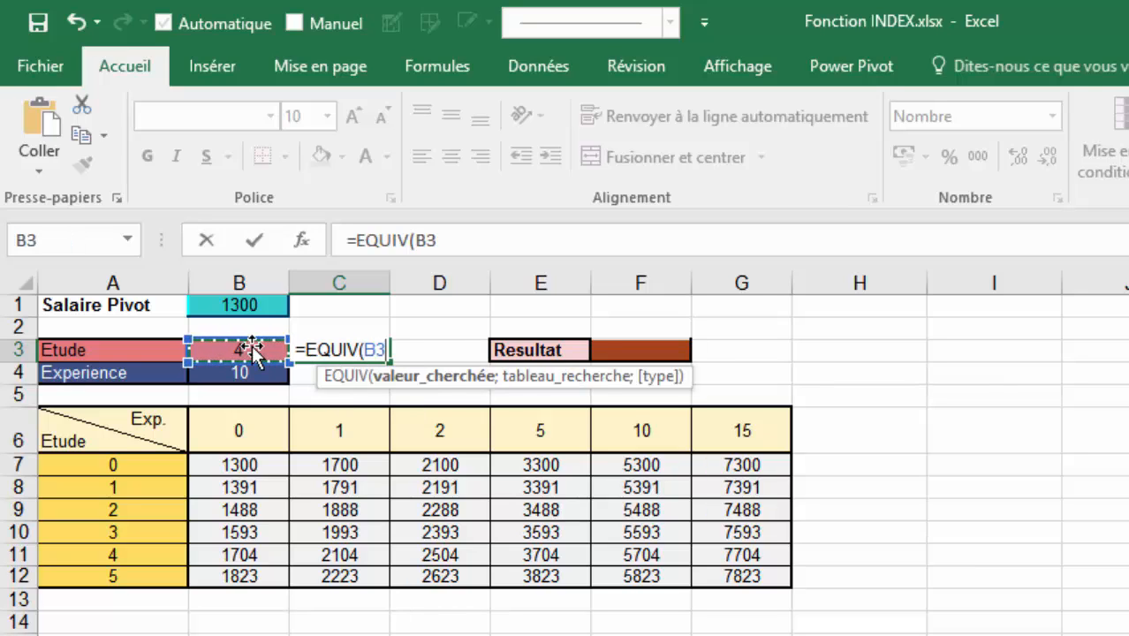
key("F4")
type(";")
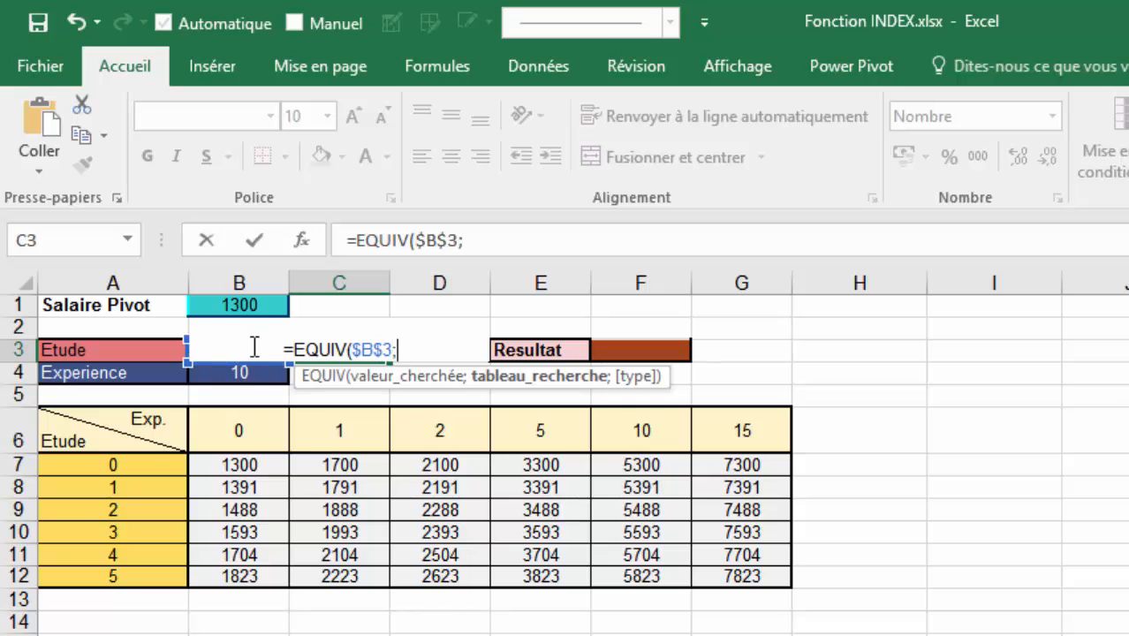
left_click(143, 469)
left_click_drag(143, 468, 143, 568)
key("F4")
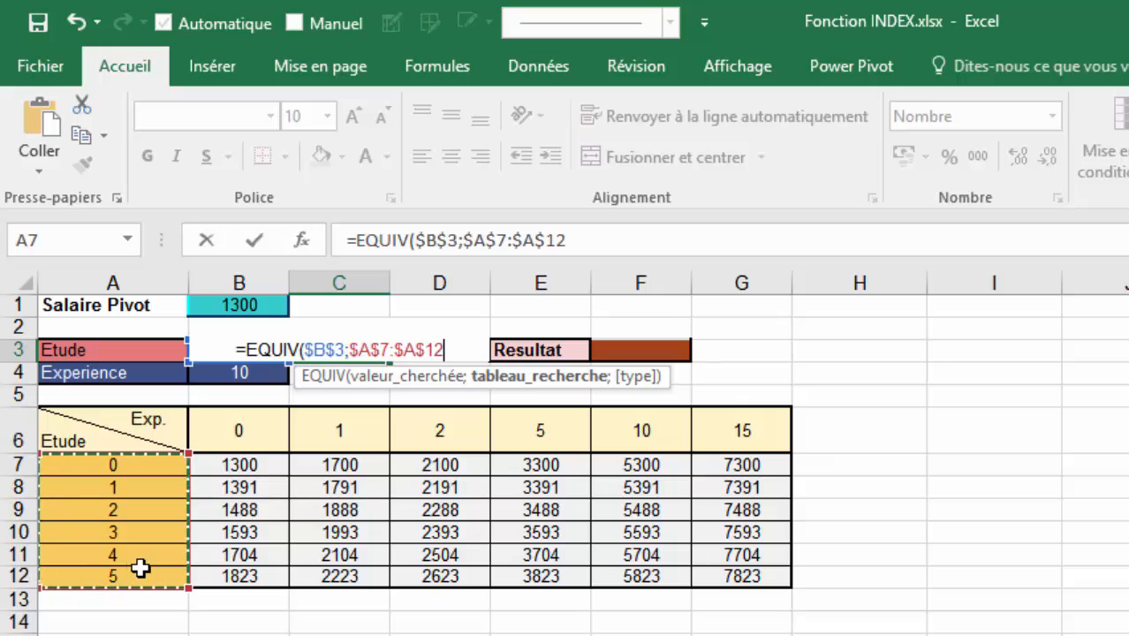
type(";0)")
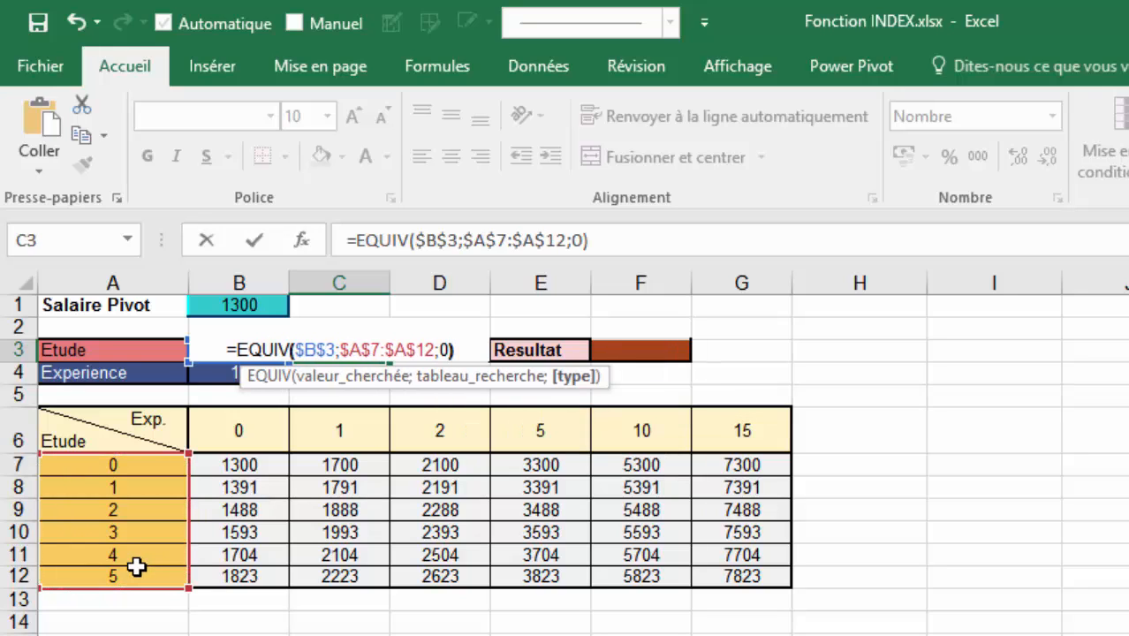
key("Return")
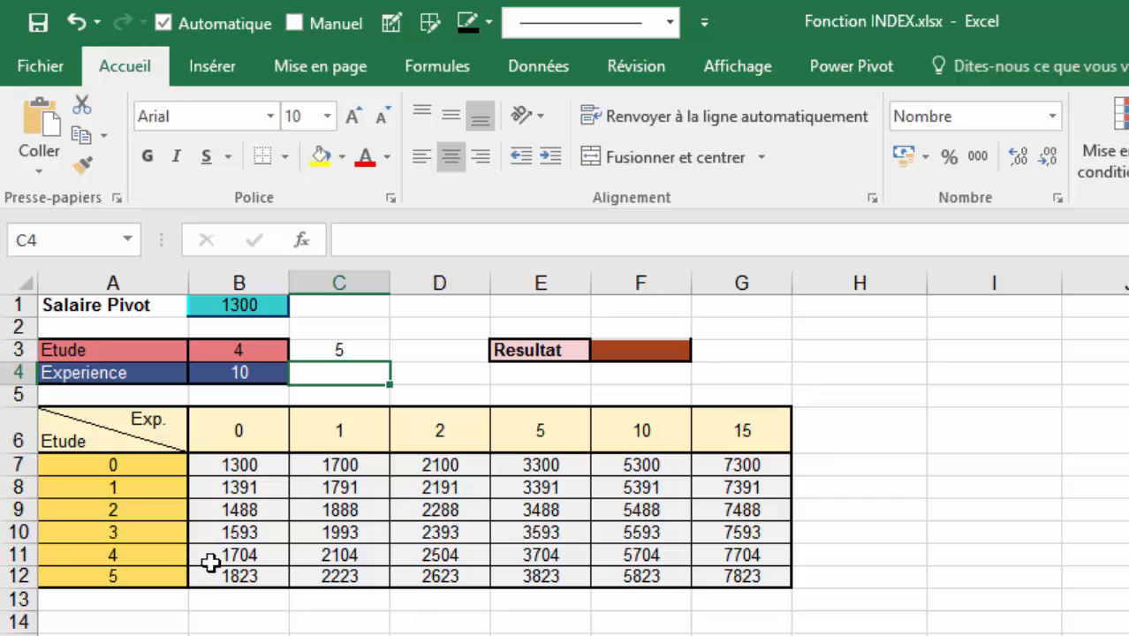
- Enter =EQUIV($B$4;$B$6:$G$6;0) in C4 to find the column position of the Experience value
type("=equi")
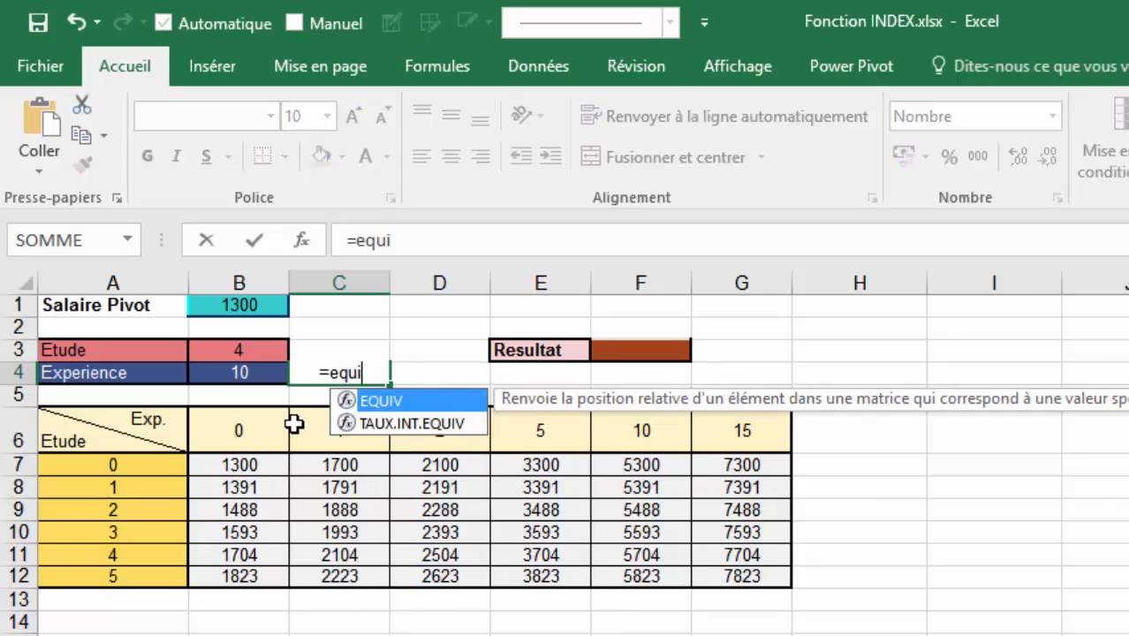
key("Tab")
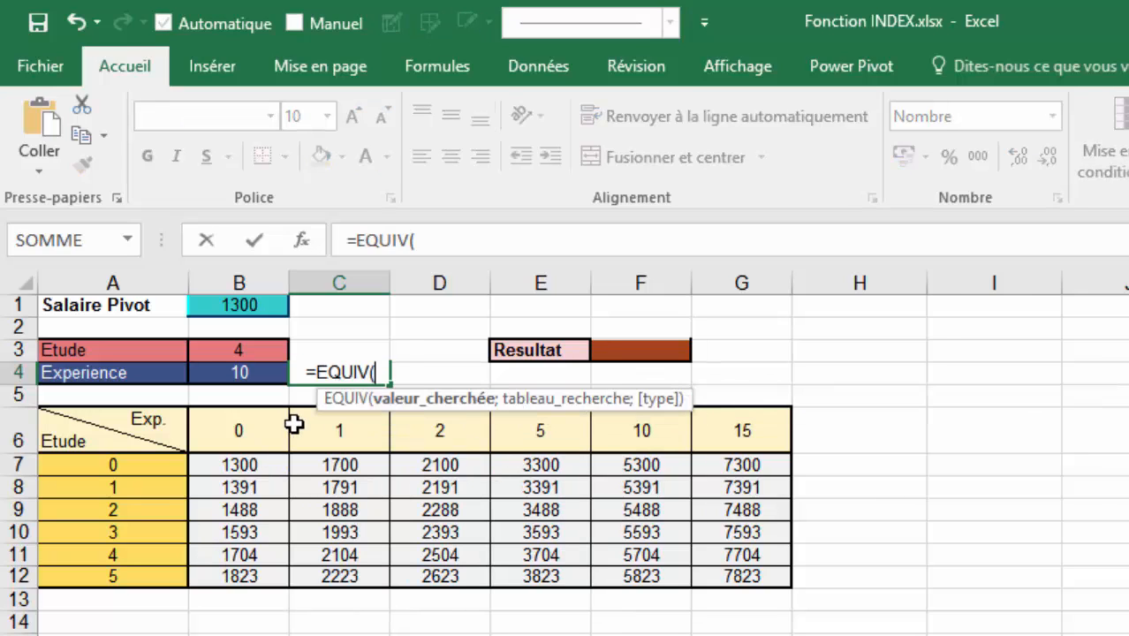
left_click(253, 370)
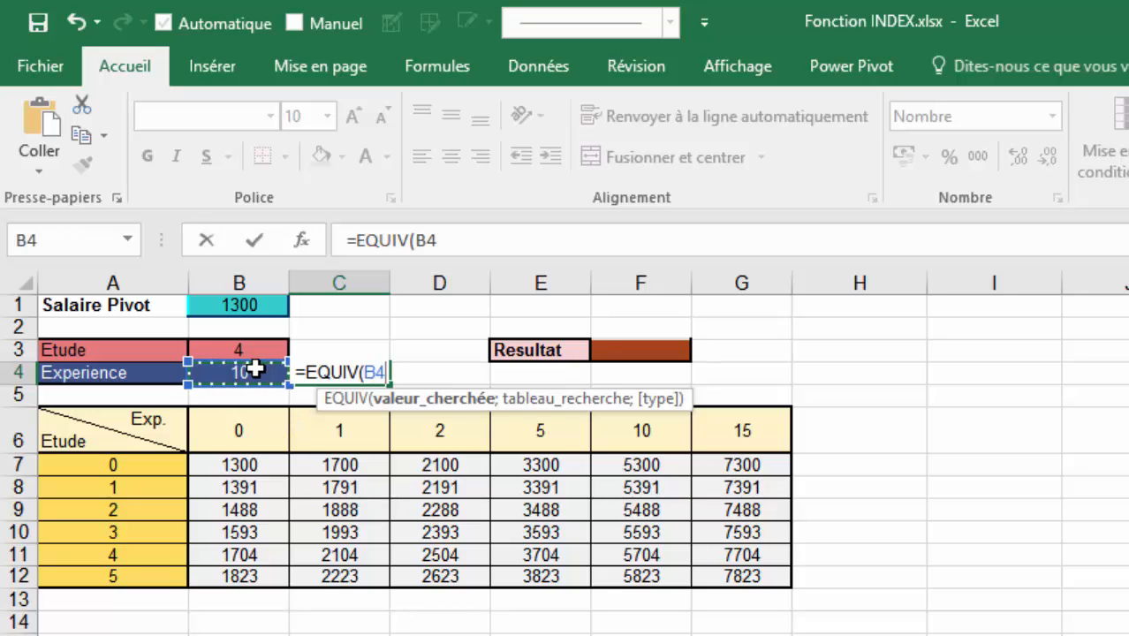
key("F4")
type(";")
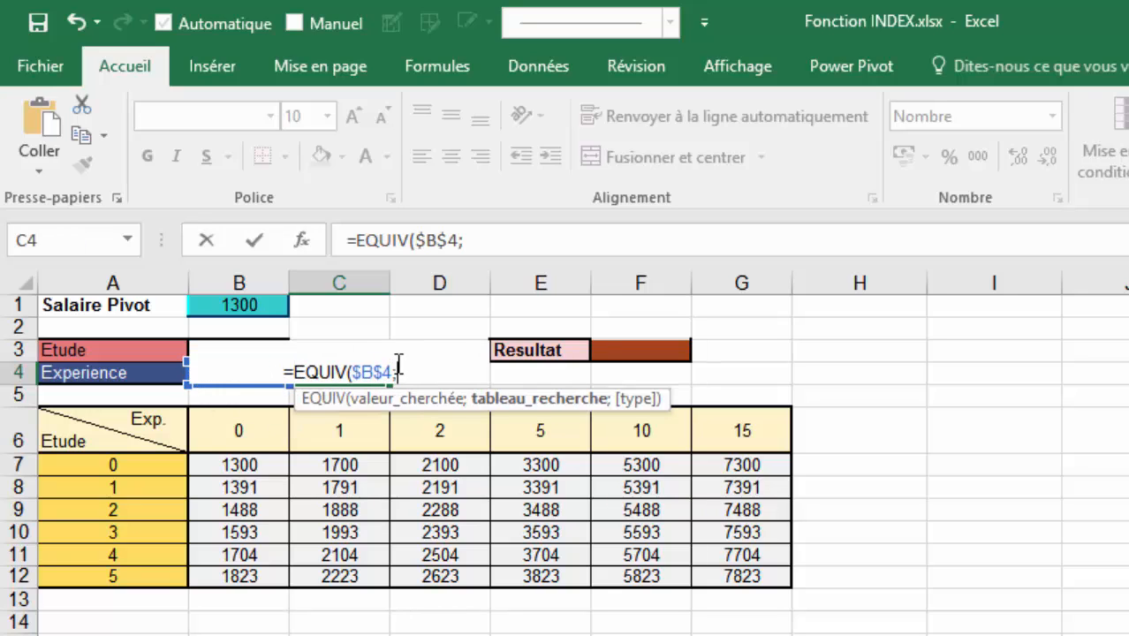
left_click_drag(216, 423, 723, 415)
key("F4")
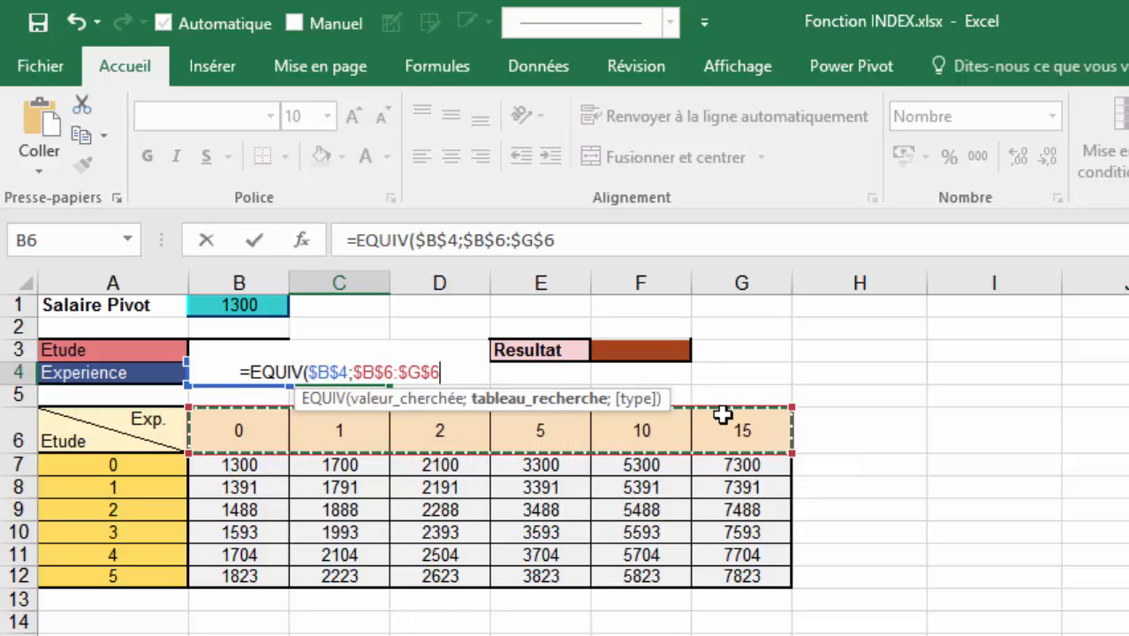
type(";0)")
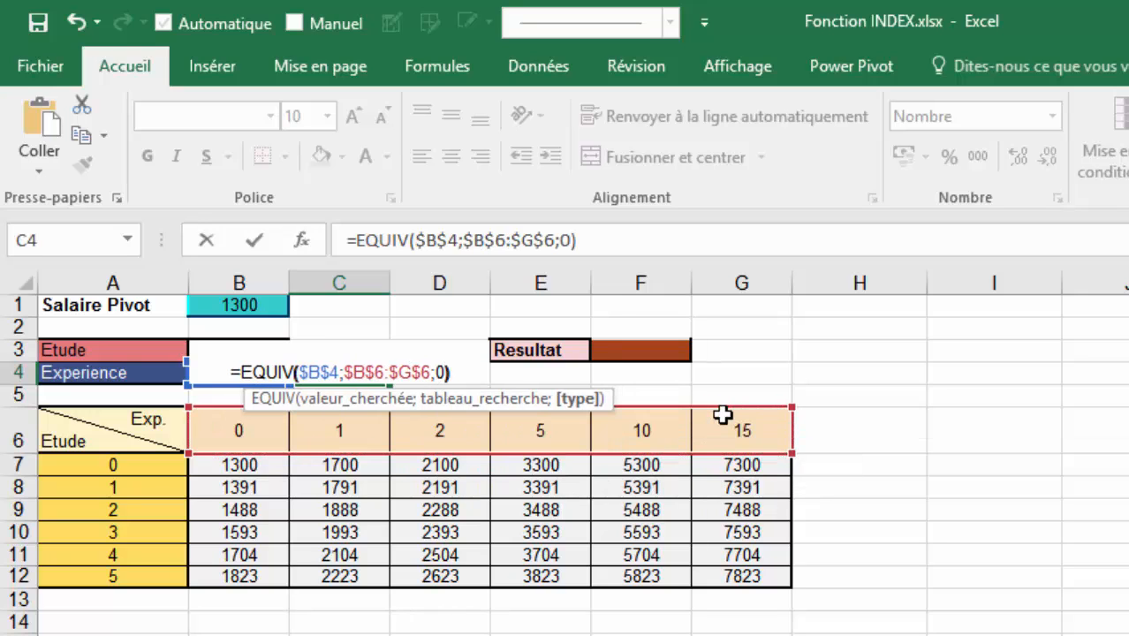
key("Return")
key("Up")
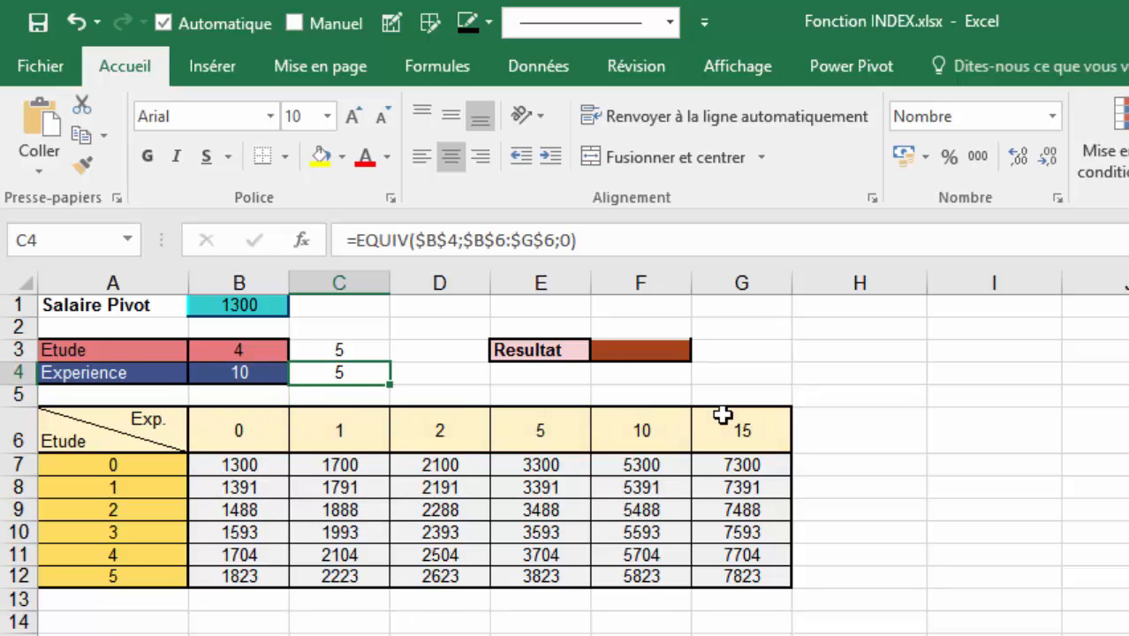
- Set the Experience value in B4 to 5
left_click(255, 372)
type("5")
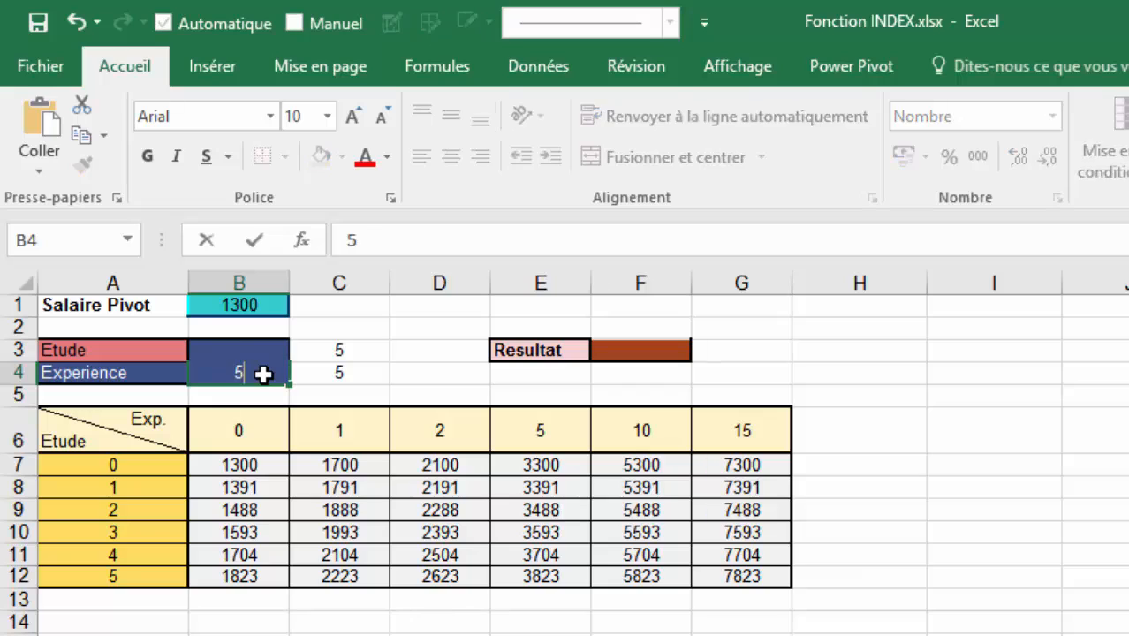
key("Return")
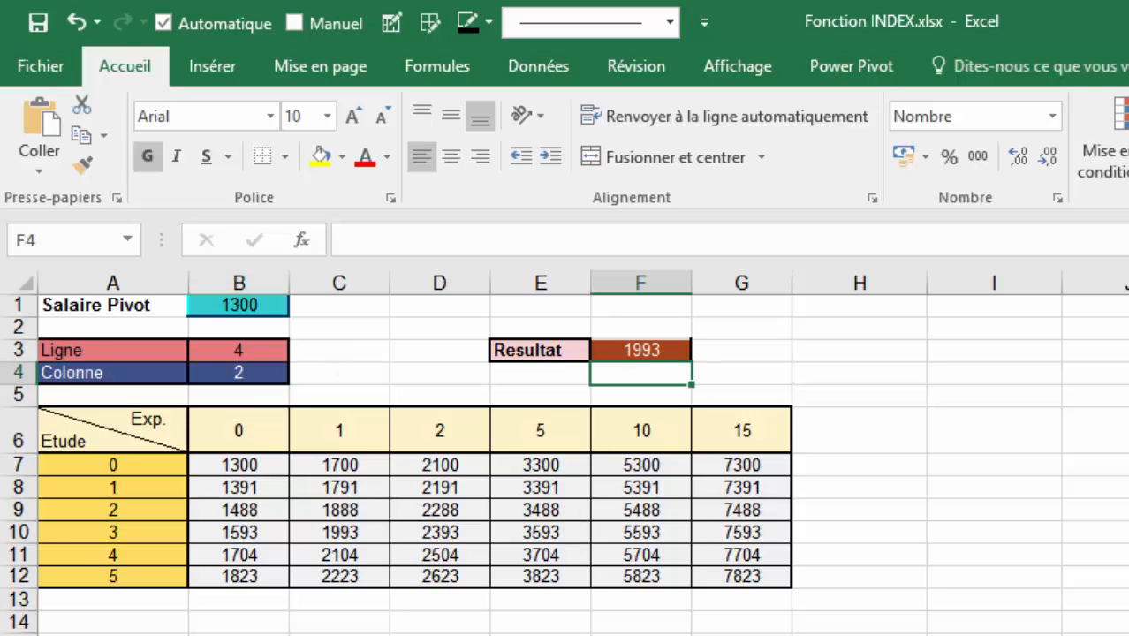
- Start an INDEX formula in the Resultat cell F3 with the absolute salary range $B$7:$G$12 as its matrix
left_click(619, 351)
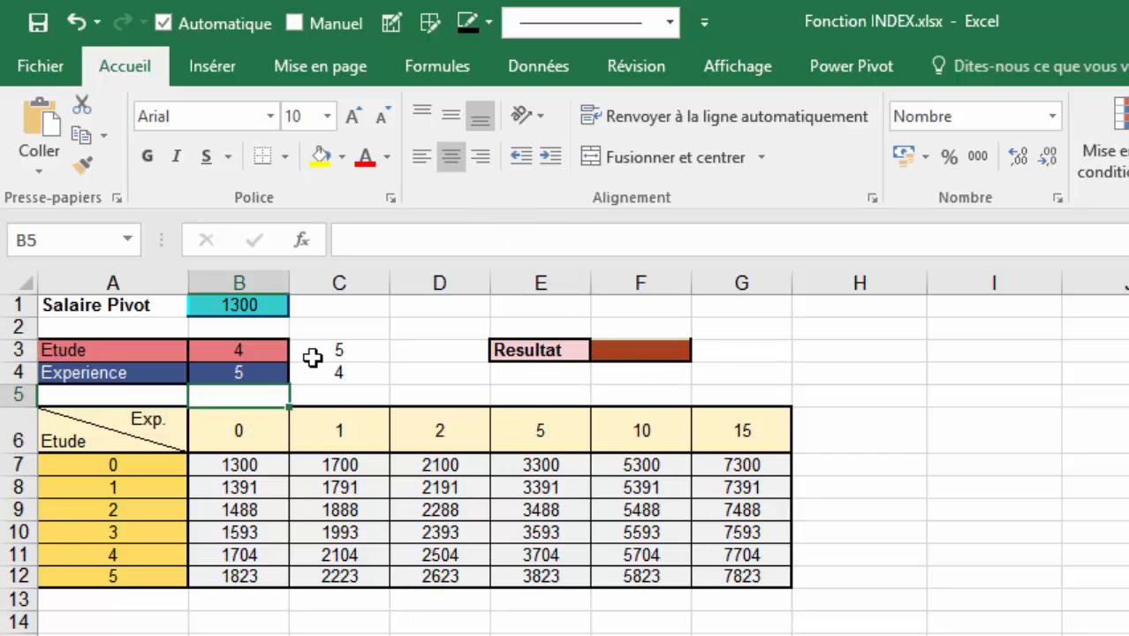
left_click(617, 349)
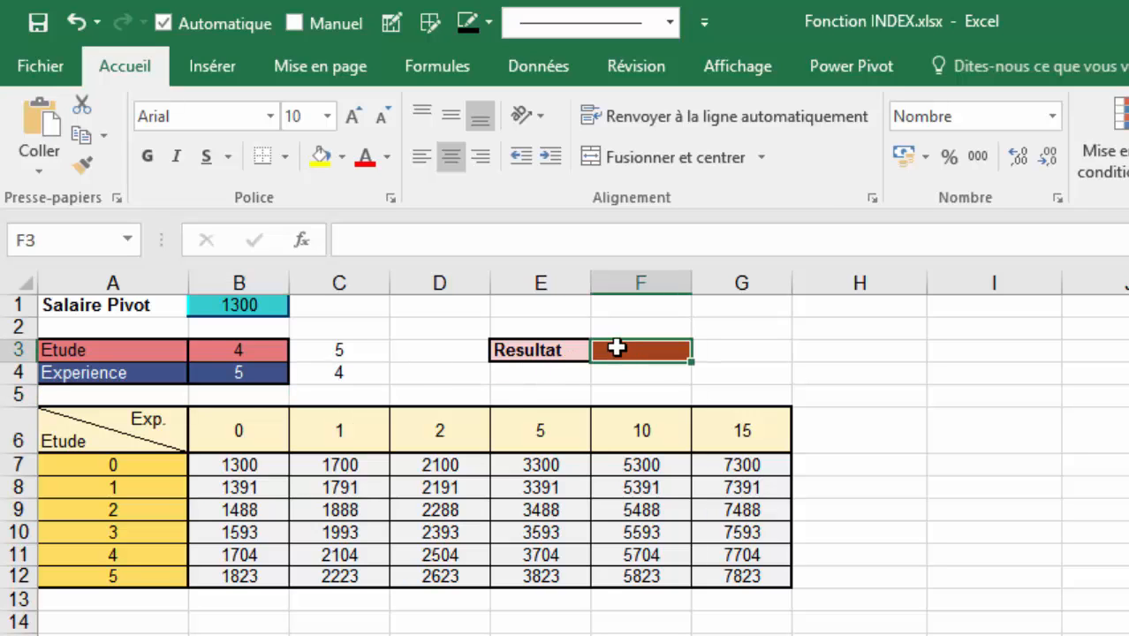
type("=ind")
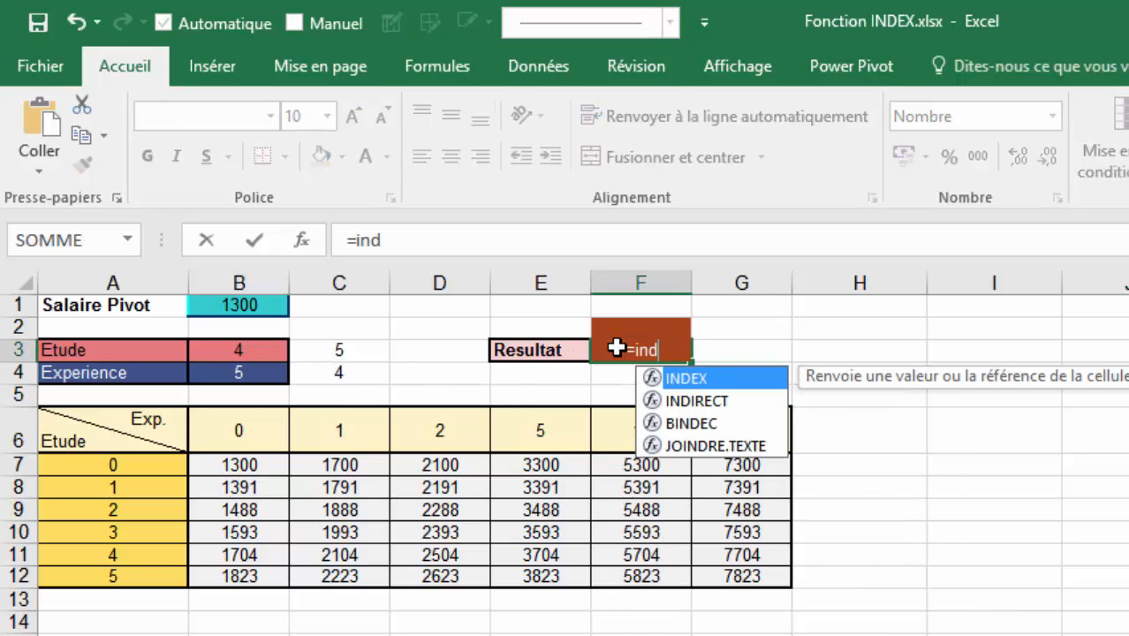
key("Tab")
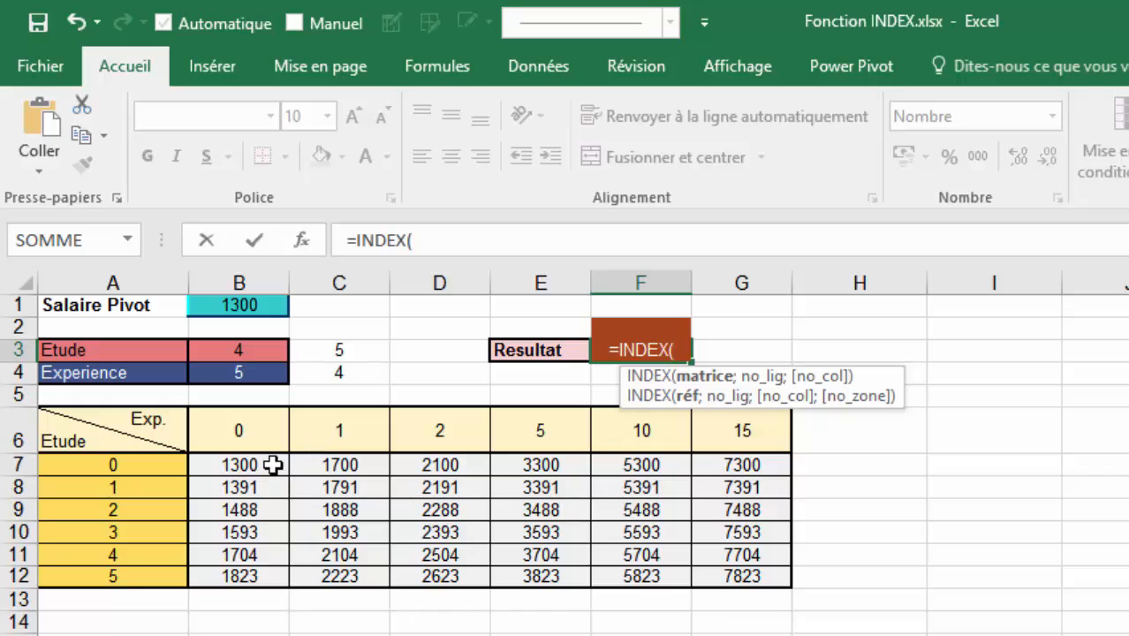
left_click_drag(272, 464, 723, 576)
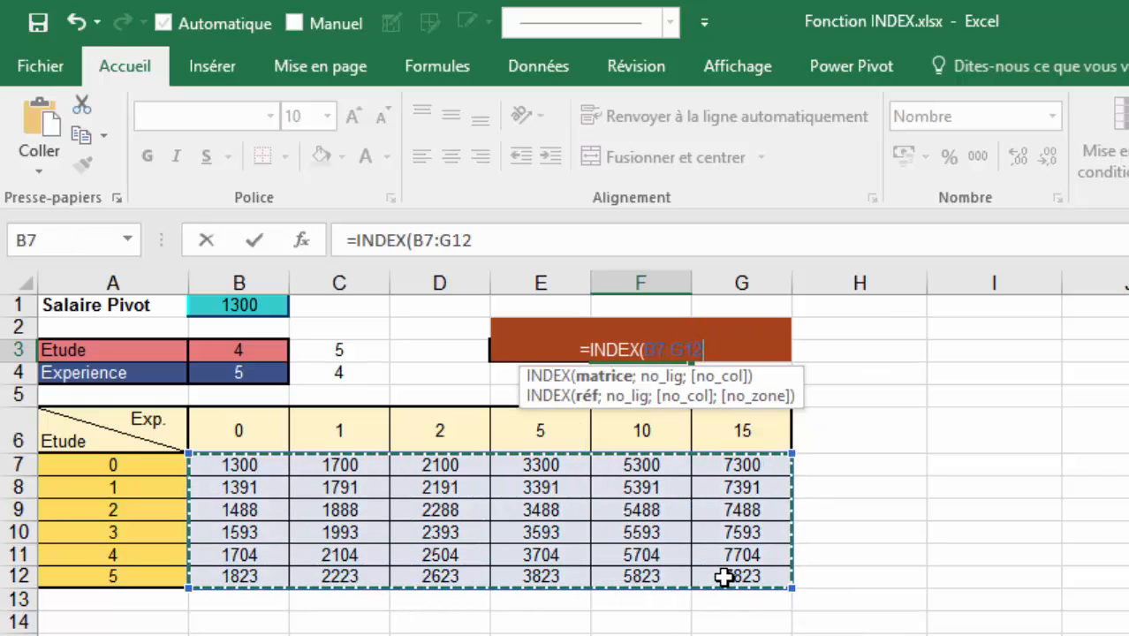
key("F4")
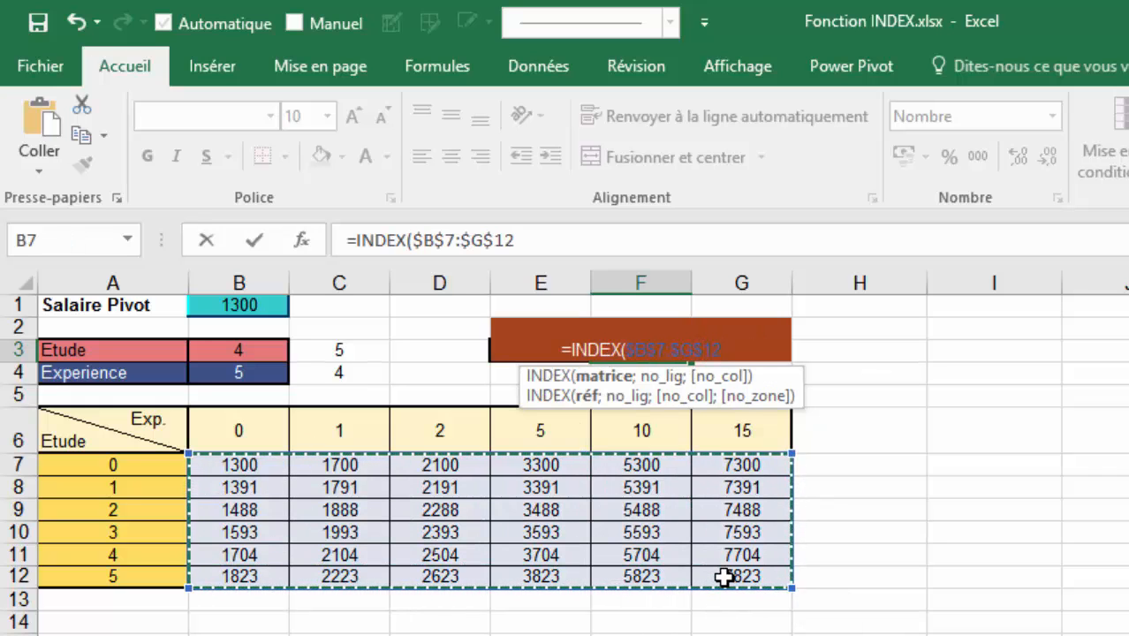
type(";")
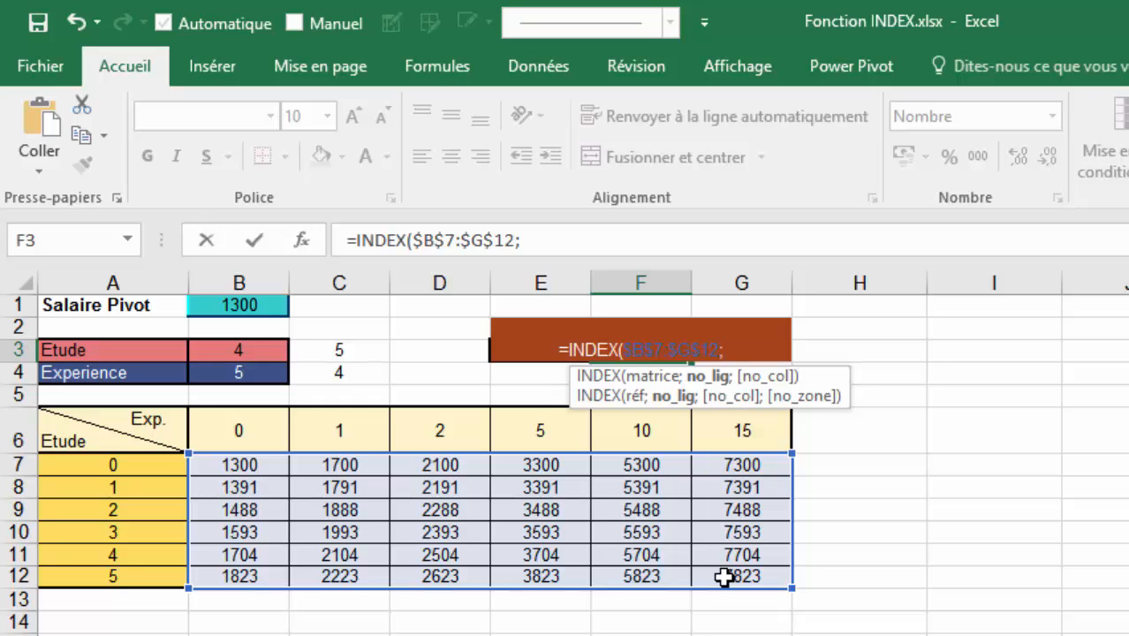
- Add EQUIV($B$3;$A$7:$A$12;0) as the row number argument of the INDEX formula in F3
type("equ")
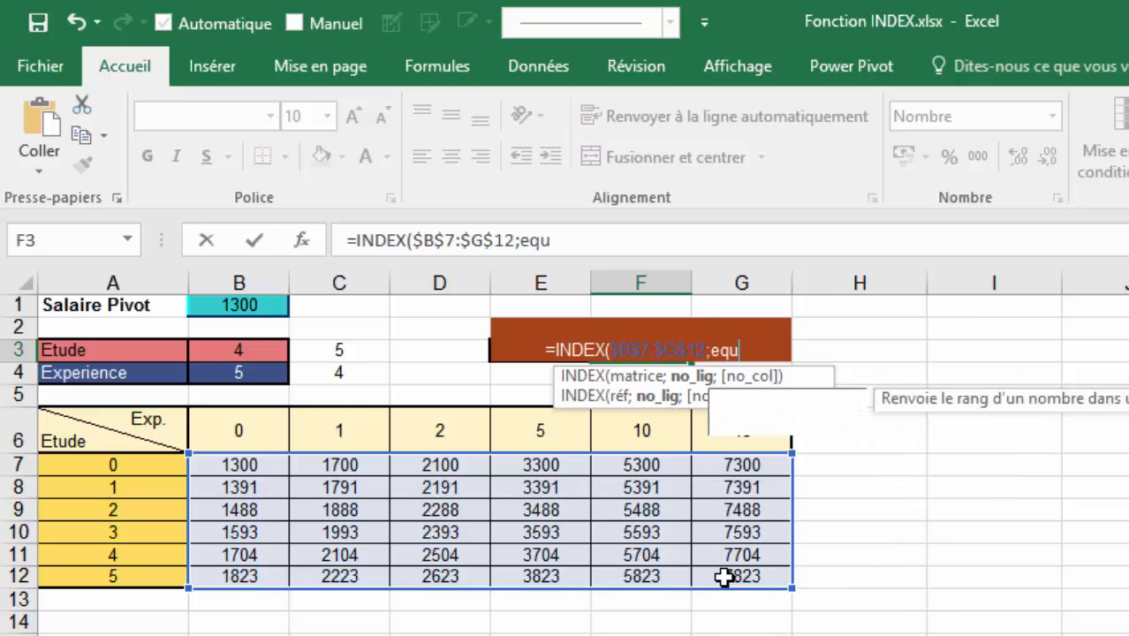
type("i")
key("Tab")
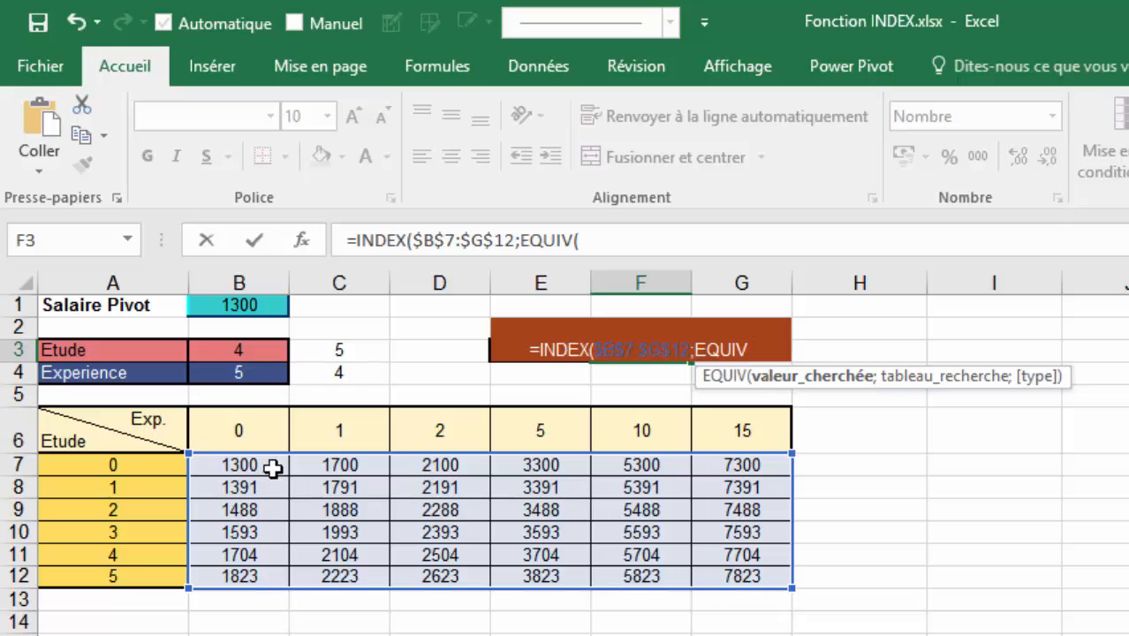
left_click(239, 353)
key("F4")
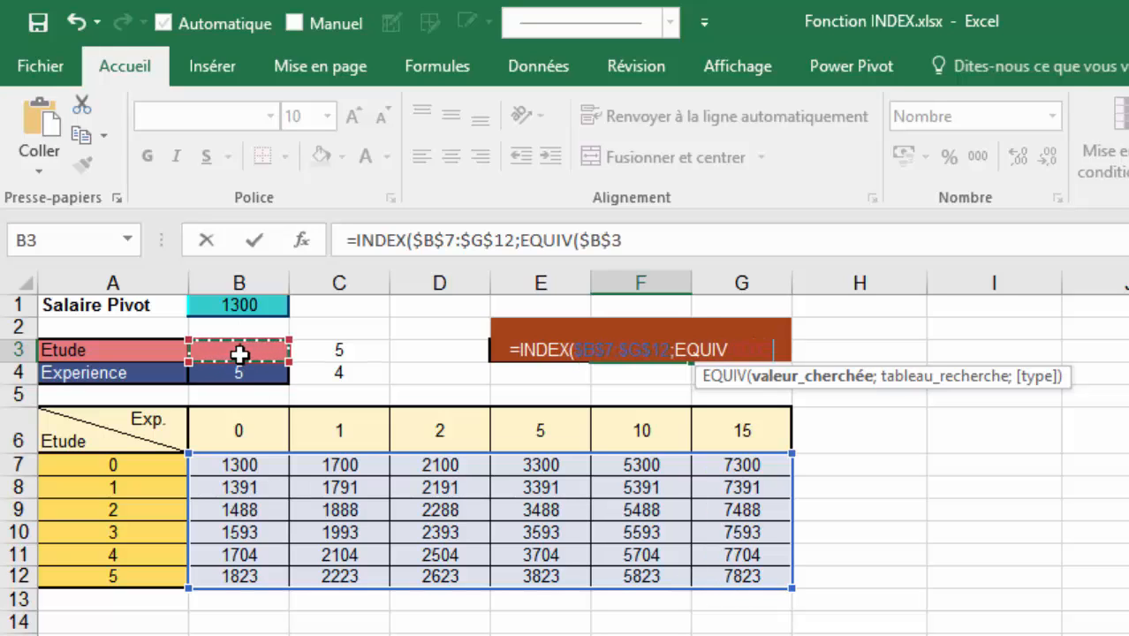
type(";")
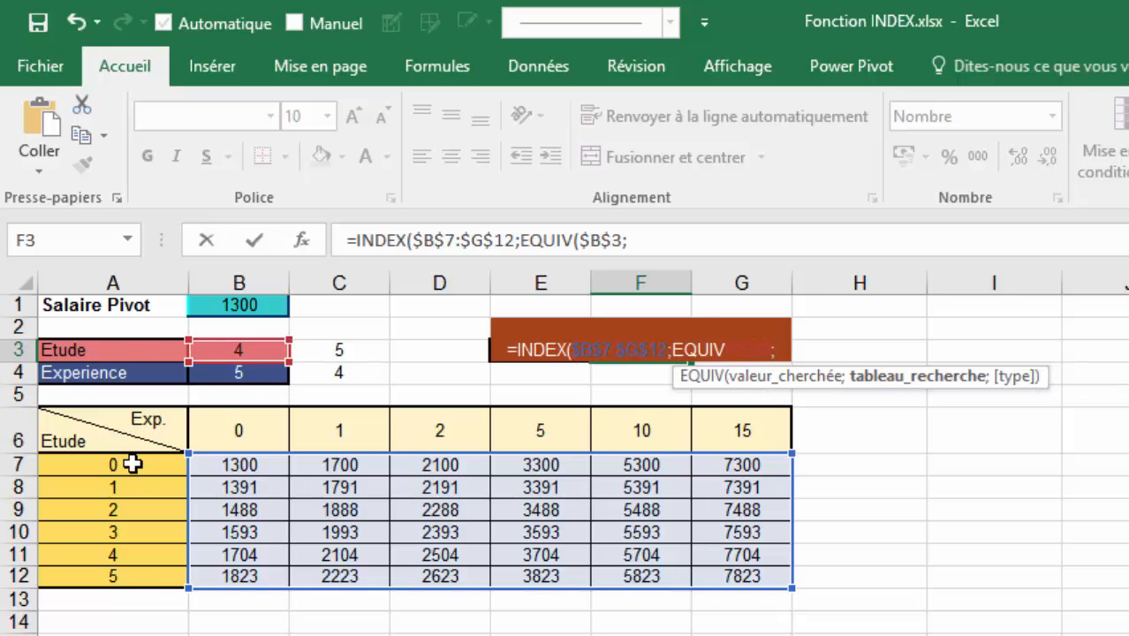
left_click_drag(127, 459, 132, 584)
key("F4")
type(";0)")
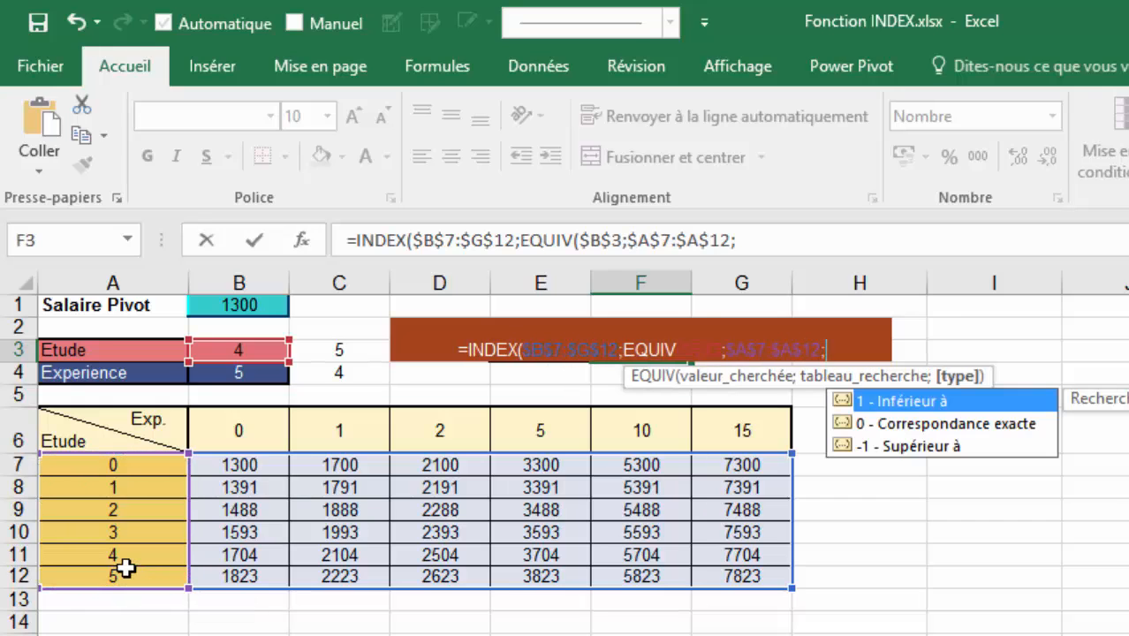
- Add EQUIV(B4;$B$6:$G$6;0) as the column number argument and close the INDEX formula
type(";")
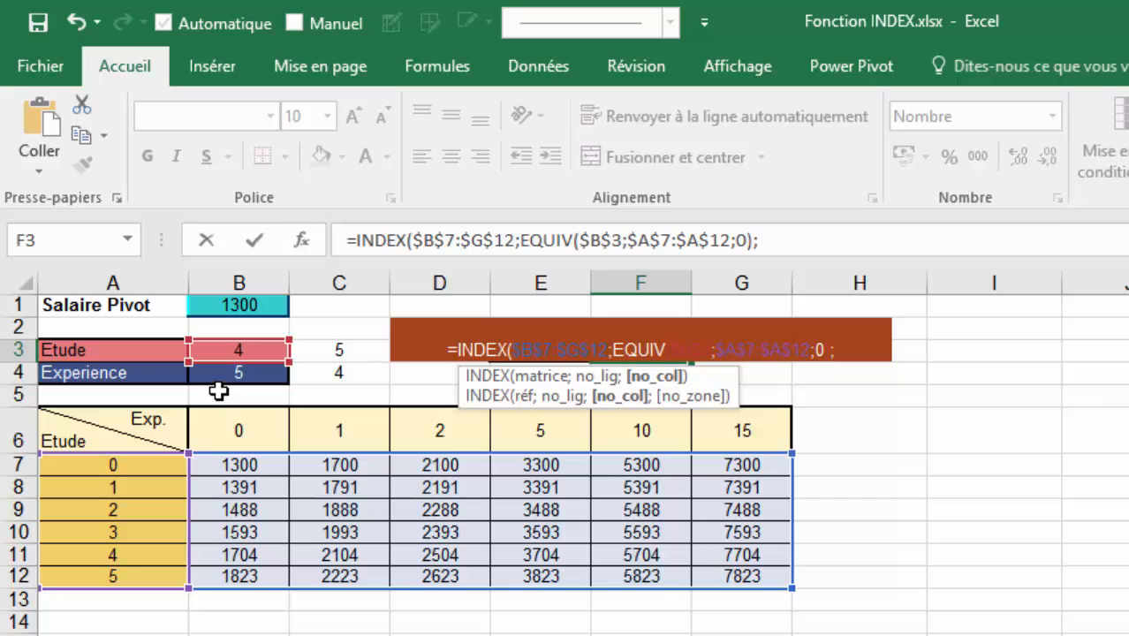
type("equiv(")
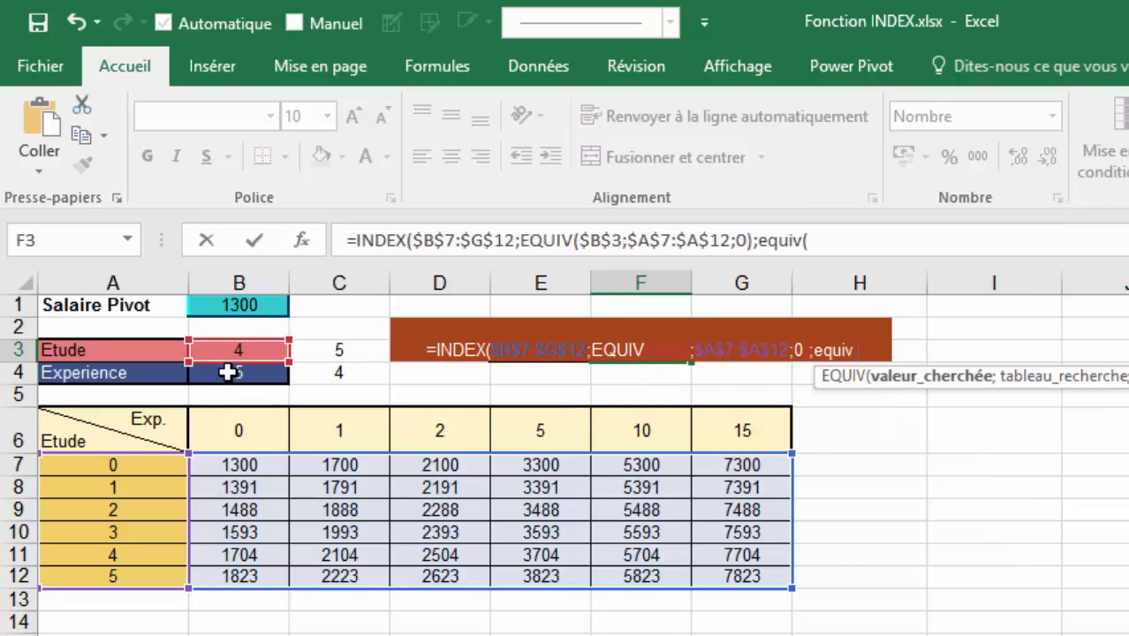
left_click(228, 372)
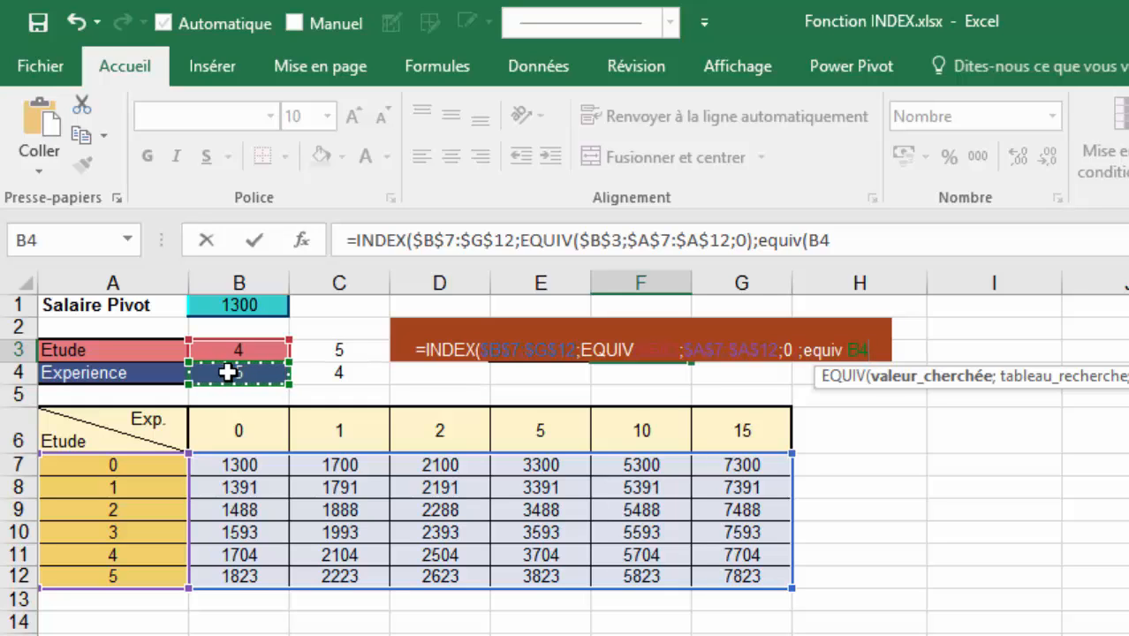
type(";")
left_click_drag(219, 428, 734, 439)
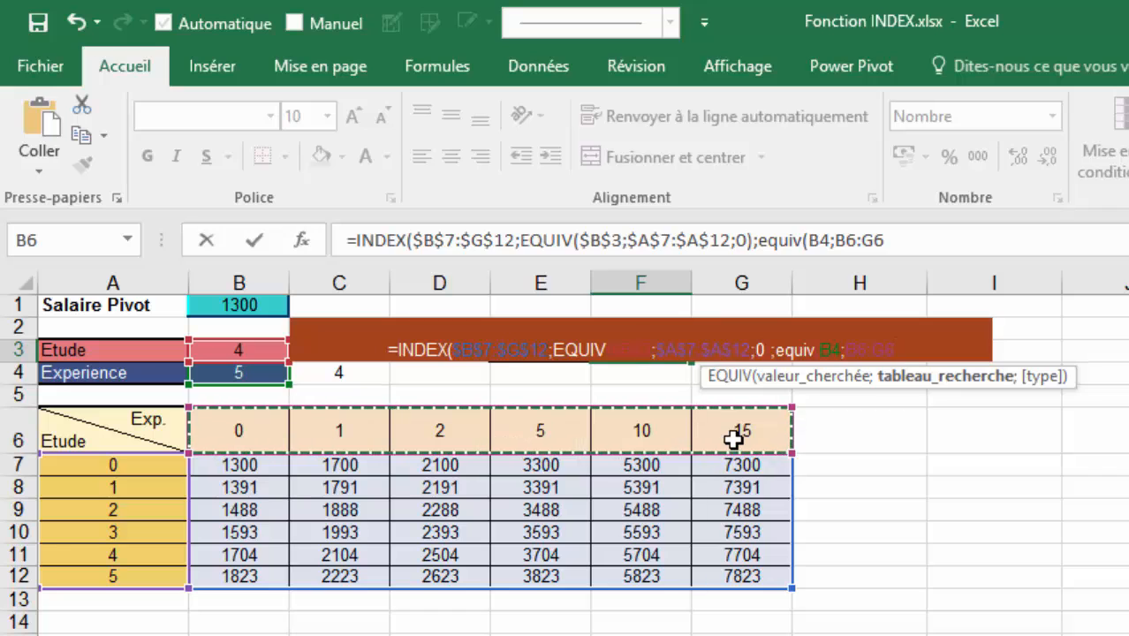
key("F4")
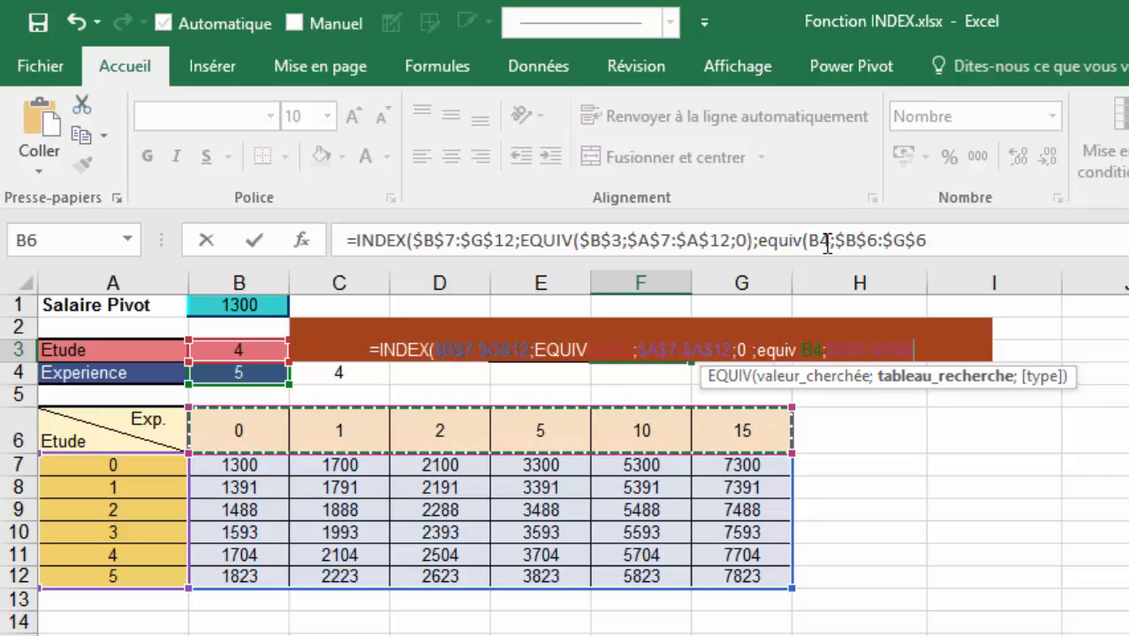
type(";0")
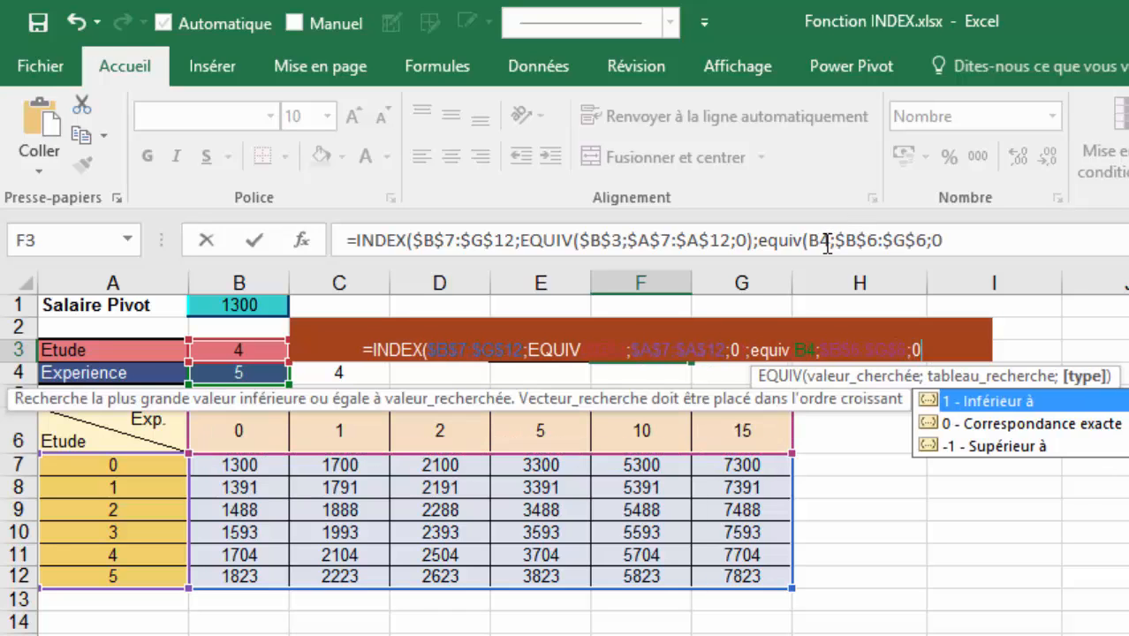
type("))")
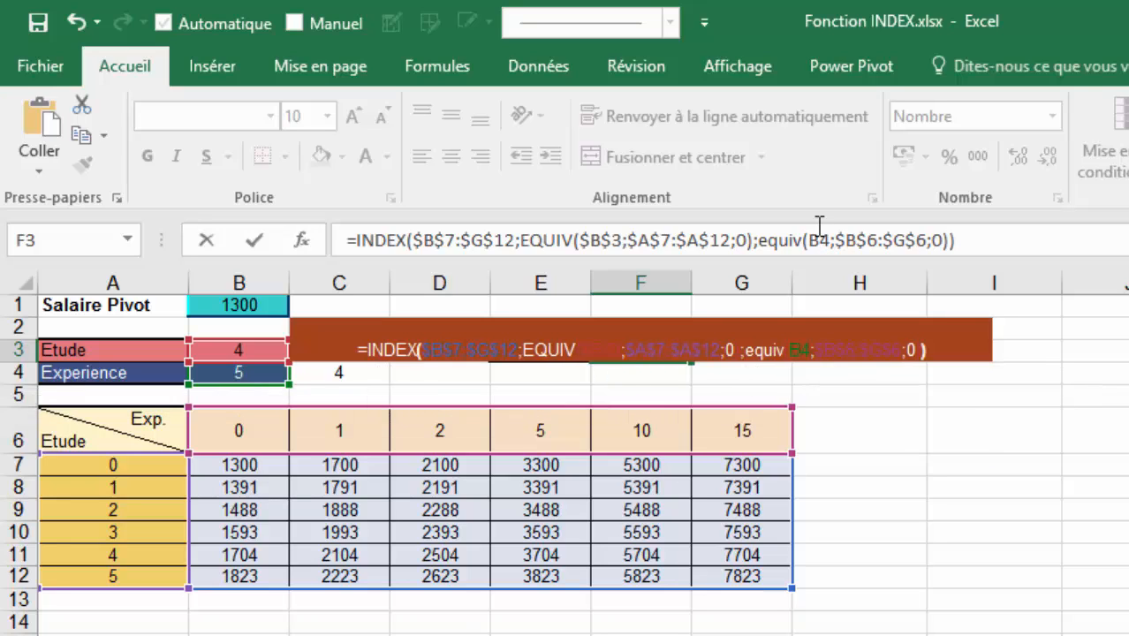
- Make the B4 reference absolute ($B$4) in the second EQUIV and validate the Resultat formula
left_click(818, 240)
key("F4")
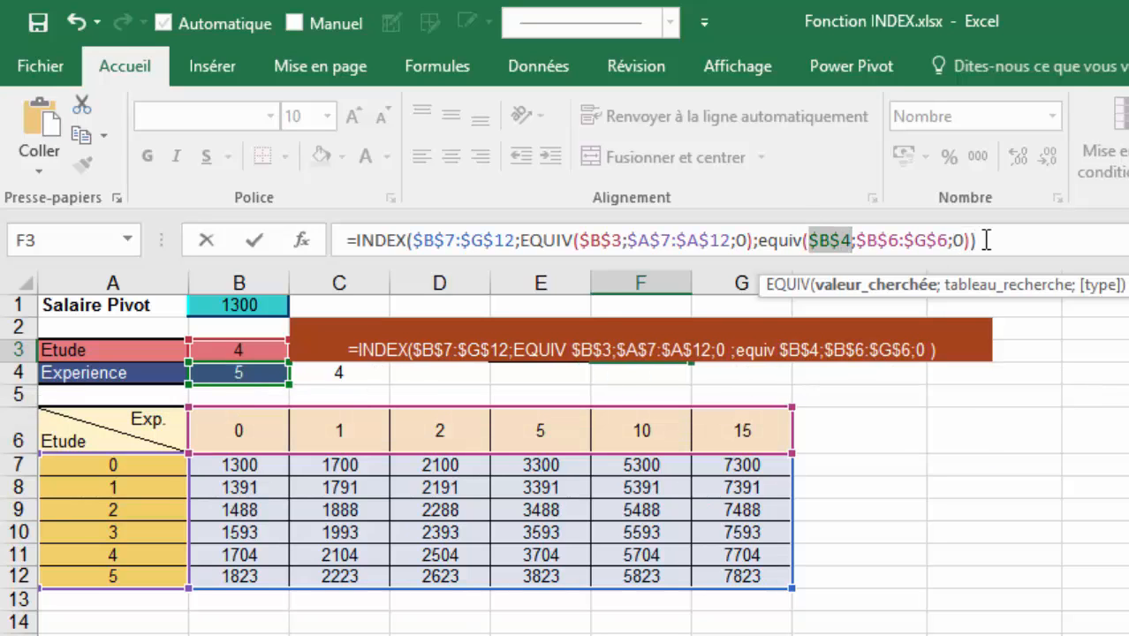
left_click(990, 240)
key("Return")
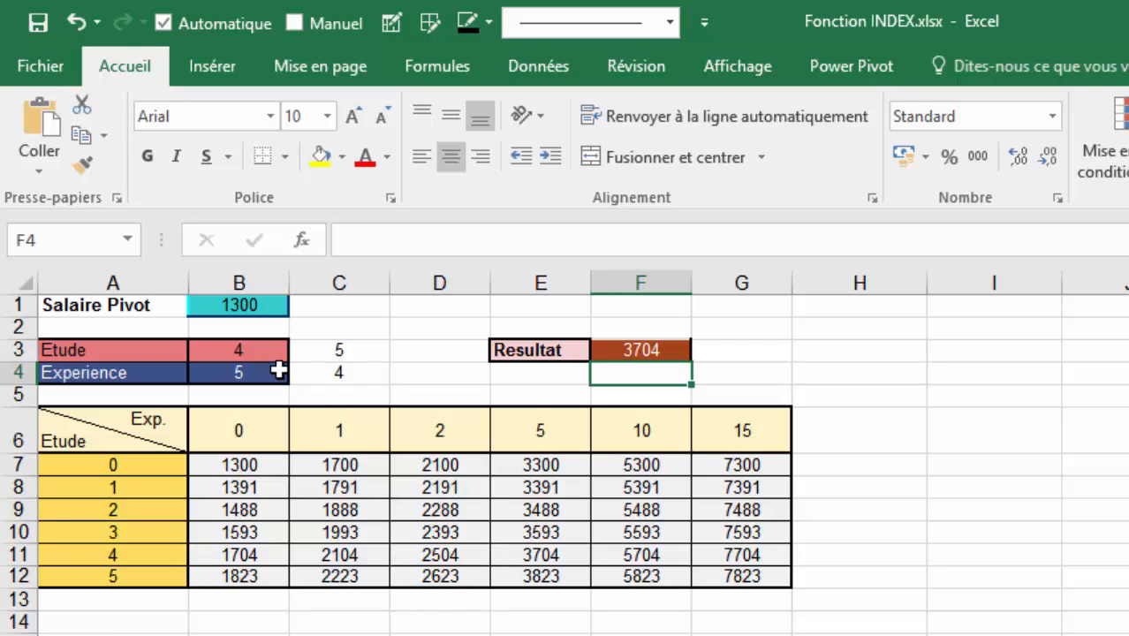
- Set the Etude value in B3 to 2 to test the salary lookup
left_click(260, 353)
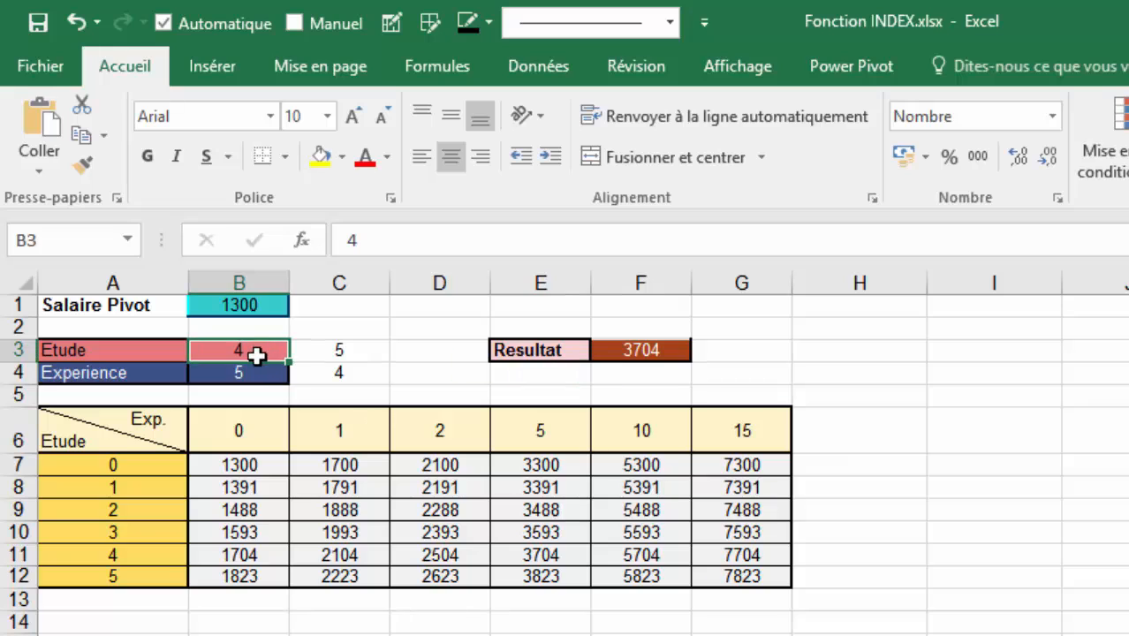
type("2")
key("Return")
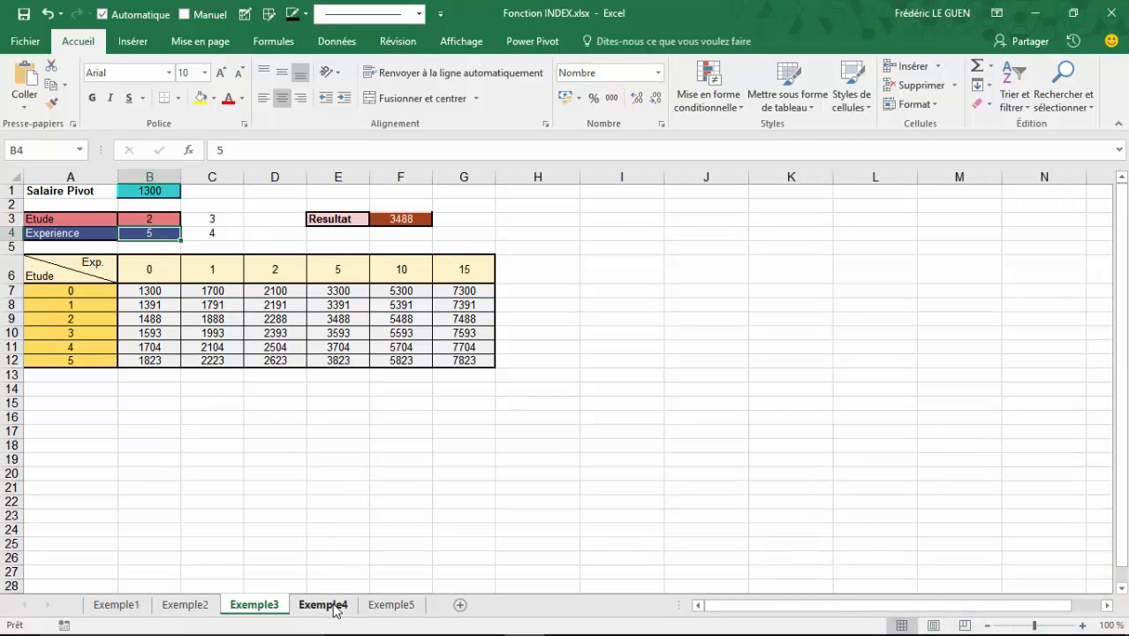
- On the Exemple4 sheet, set the Tableau number in H8 to 2
left_click(324, 605)
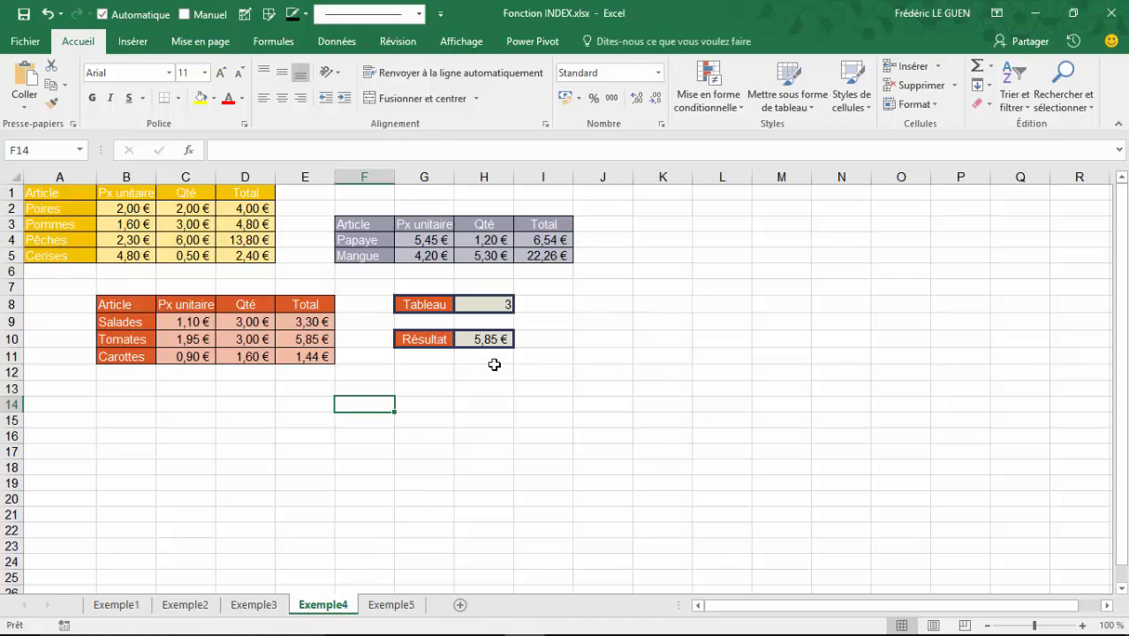
left_click(477, 303)
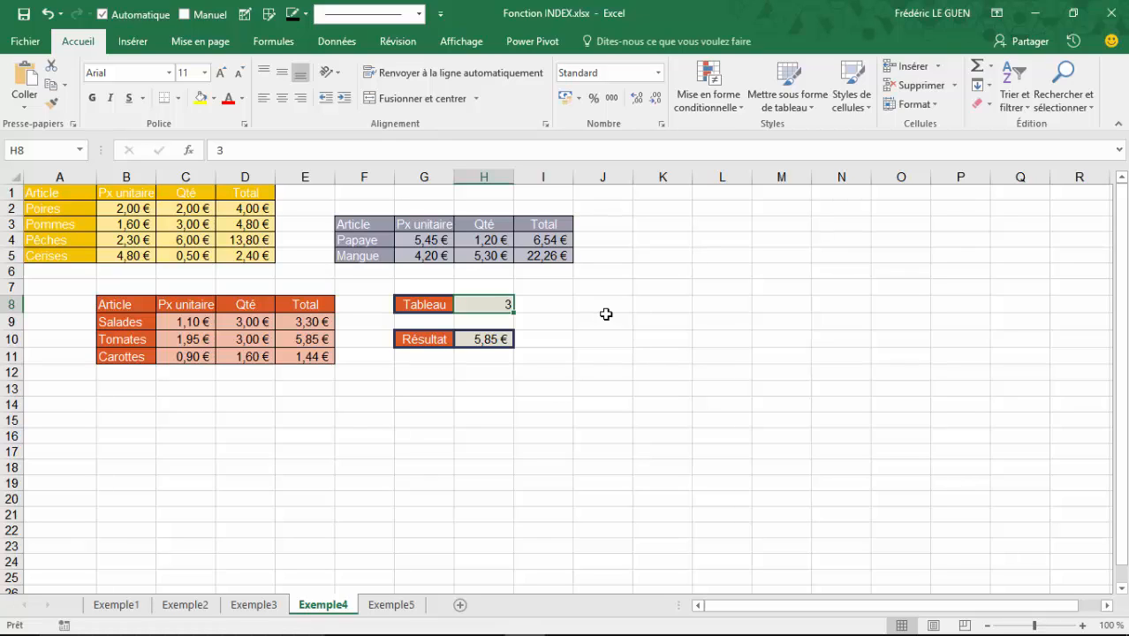
type("2")
key("Return")
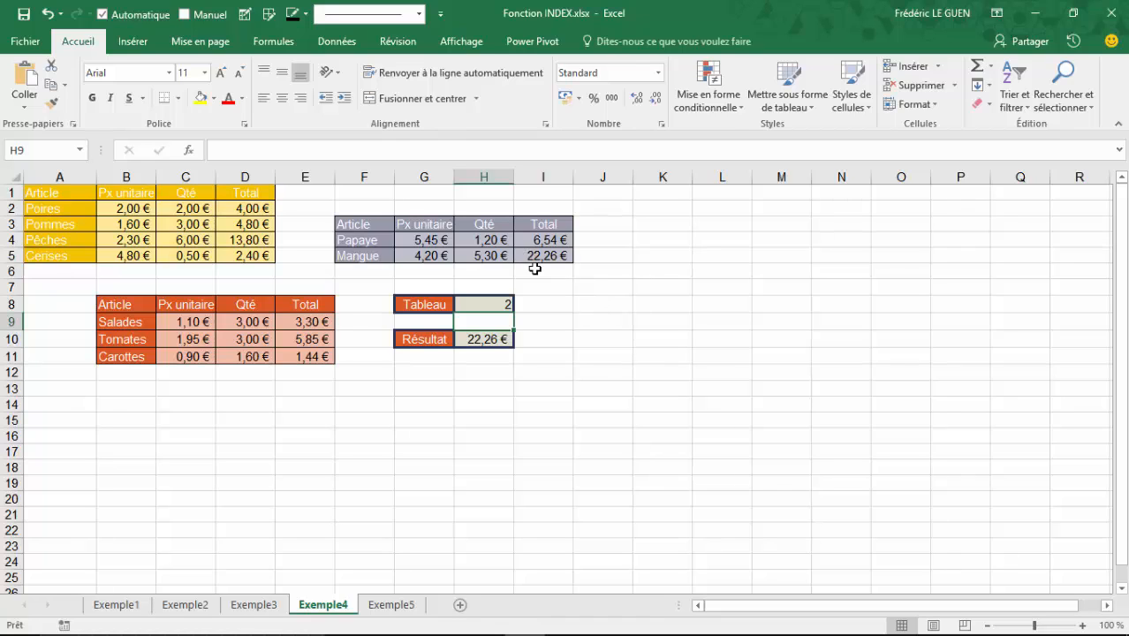
- Set the Tableau number in H8 to 1 and display the multi-range INDEX formula of the Résultat cell H10
left_click(501, 304)
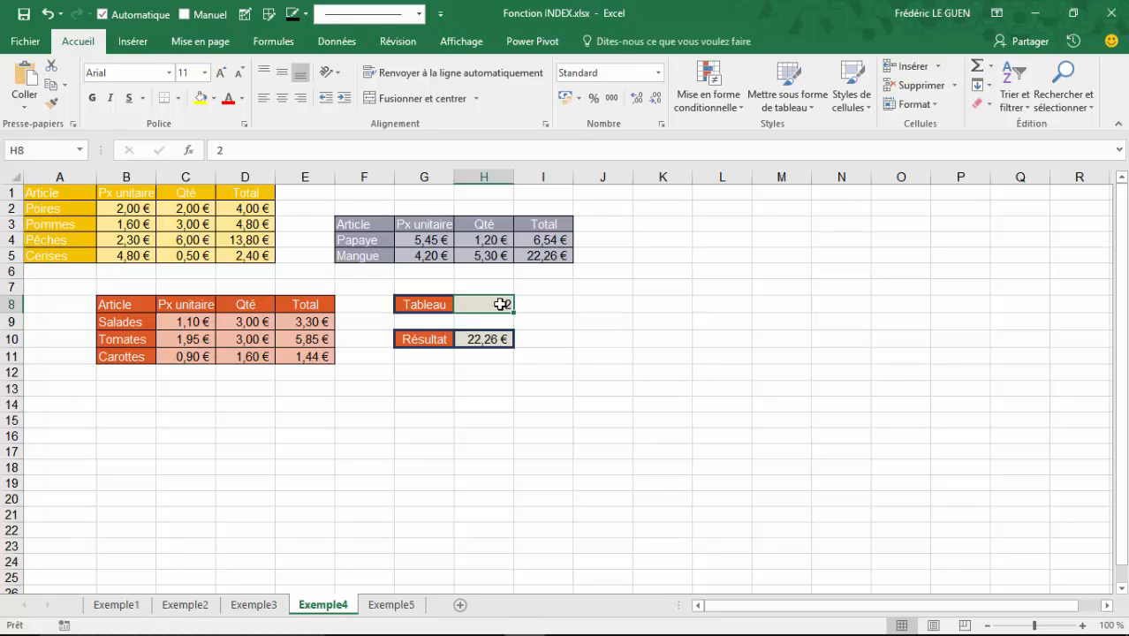
type("1")
key("Return")
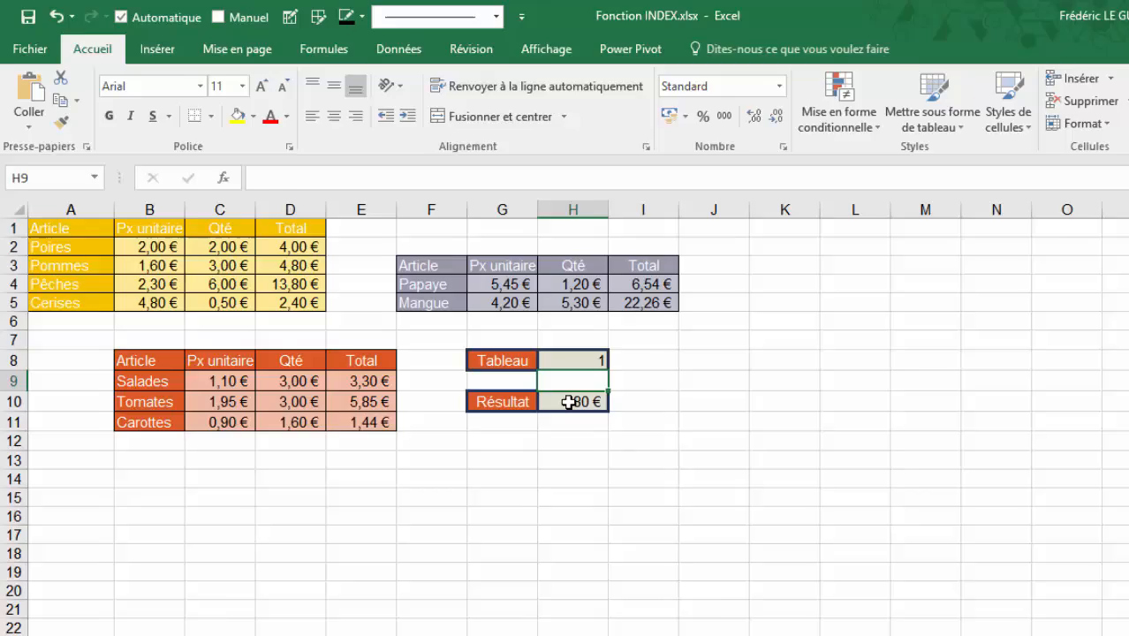
left_click(480, 339)
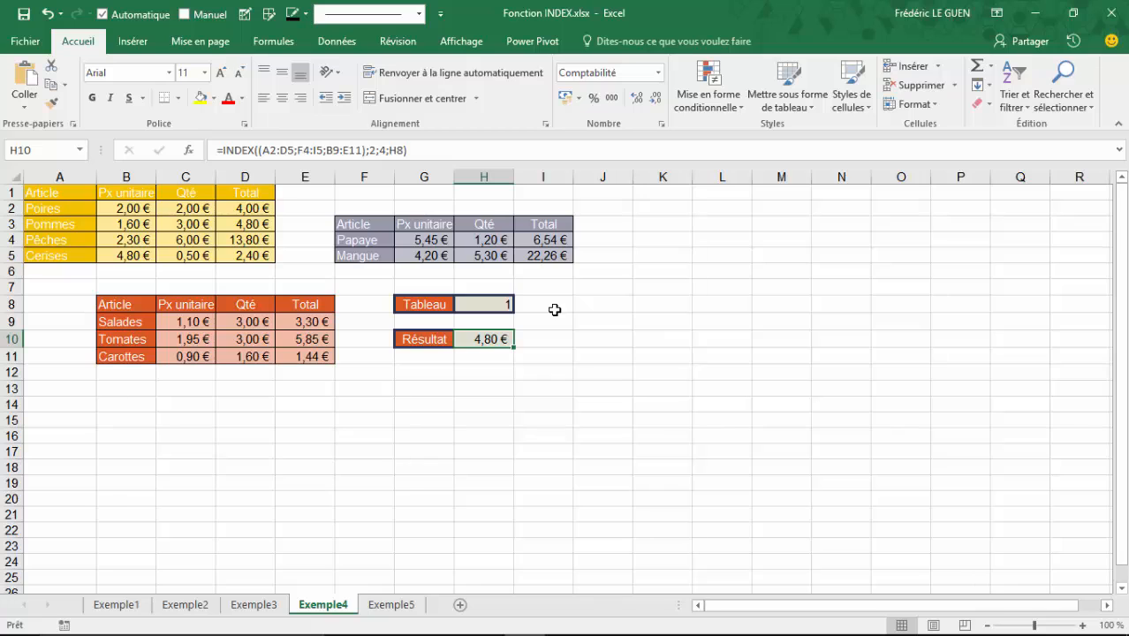
- On the Exemple5 sheet, choose Février as the Mois in F2
left_click(412, 609)
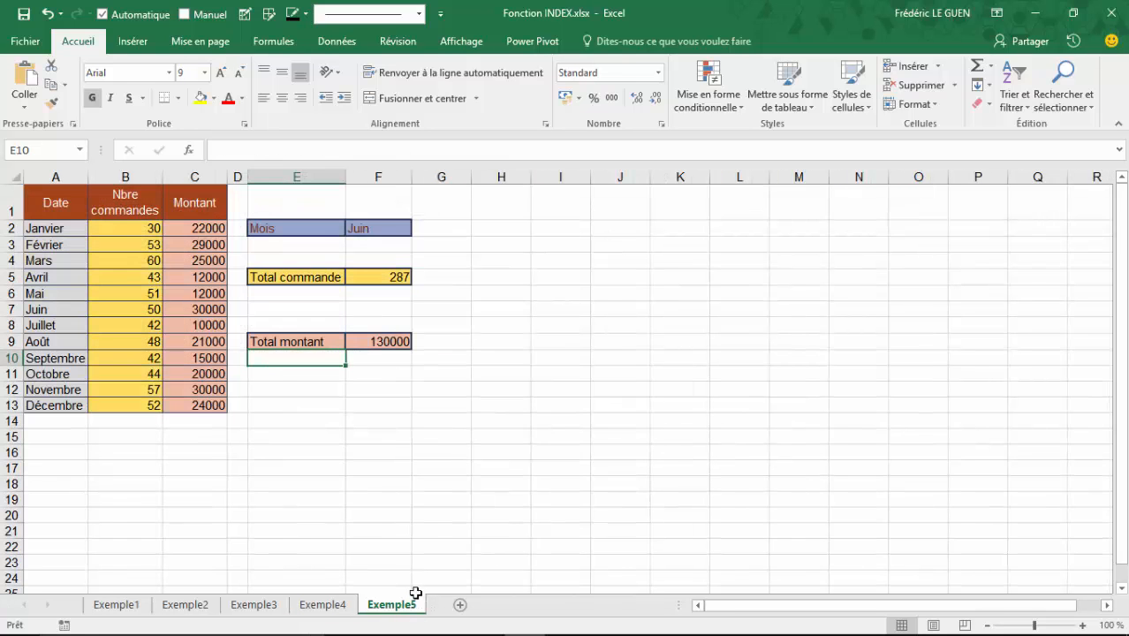
left_click(392, 228)
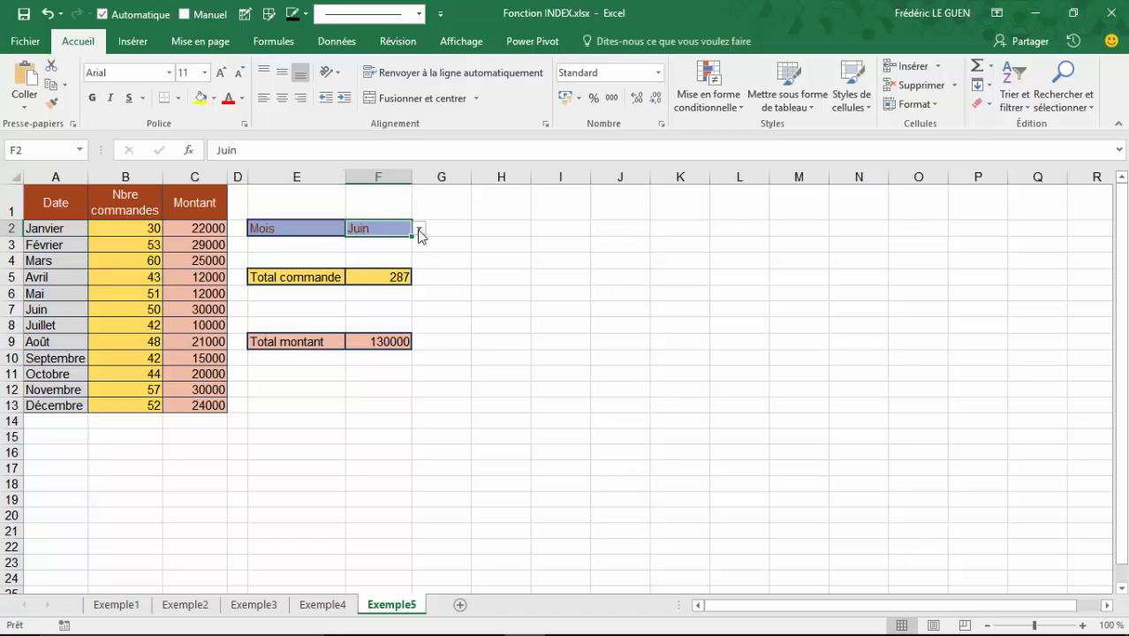
left_click(420, 231)
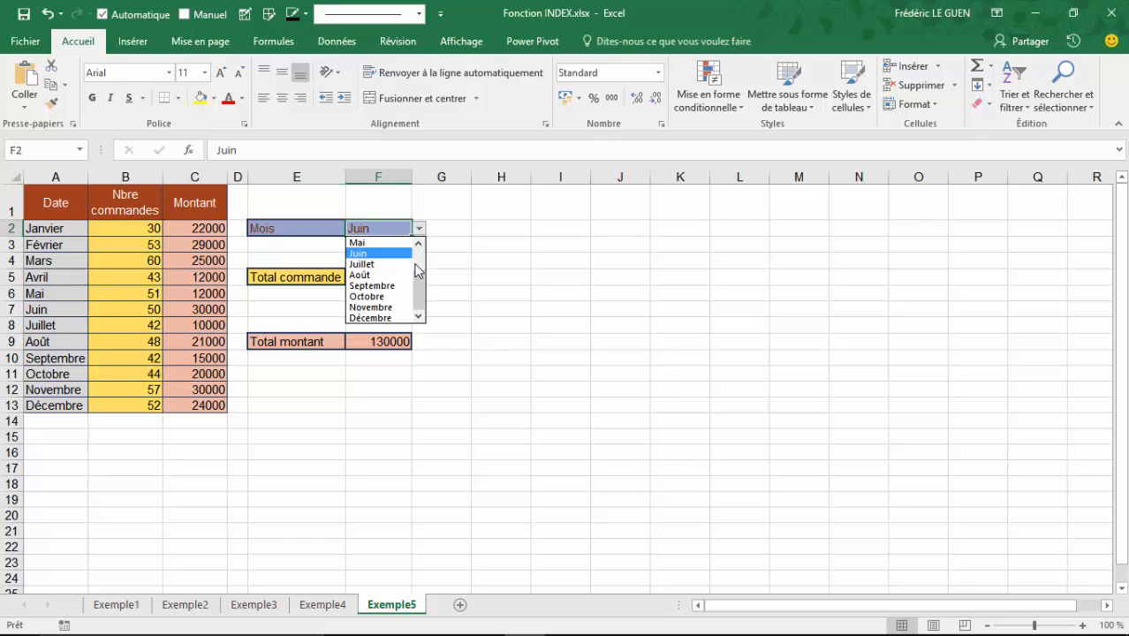
left_click_drag(420, 287, 420, 256)
left_click(388, 254)
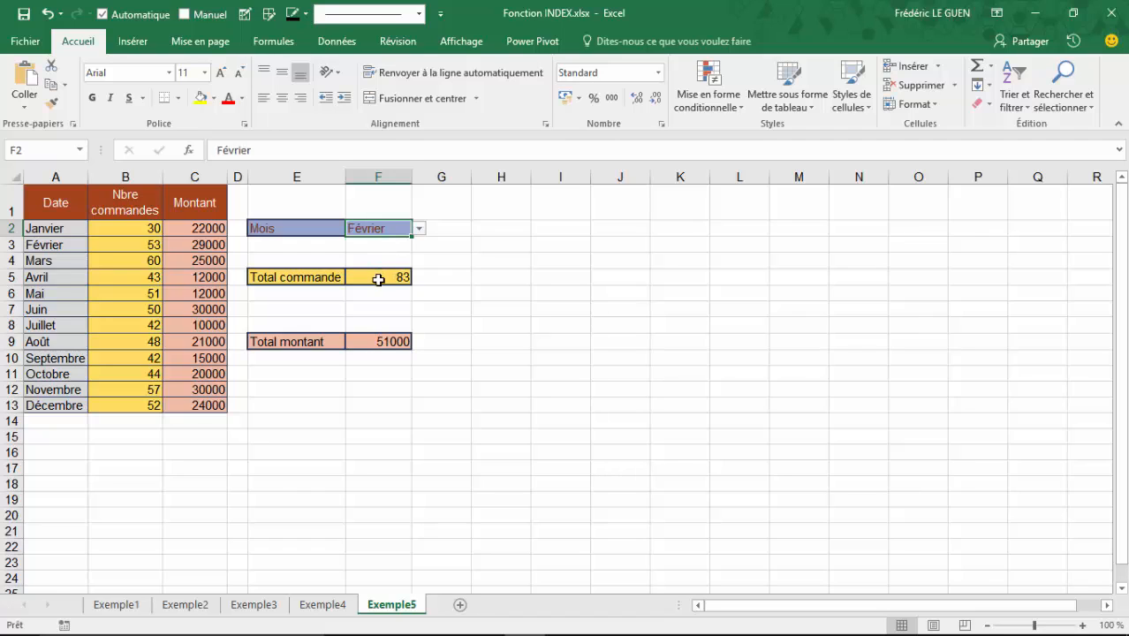
- Highlight the January and February figures in B2:C3, and change the Mois in F2 to Mars
left_click_drag(115, 228, 186, 243)
left_click(365, 229)
left_click(417, 229)
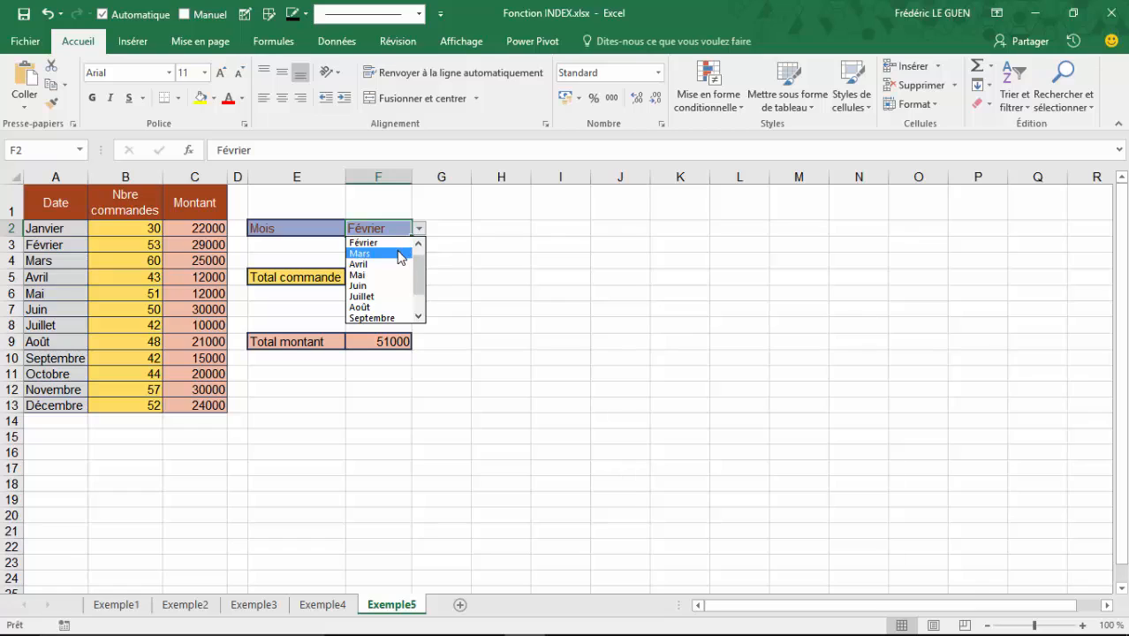
left_click(397, 256)
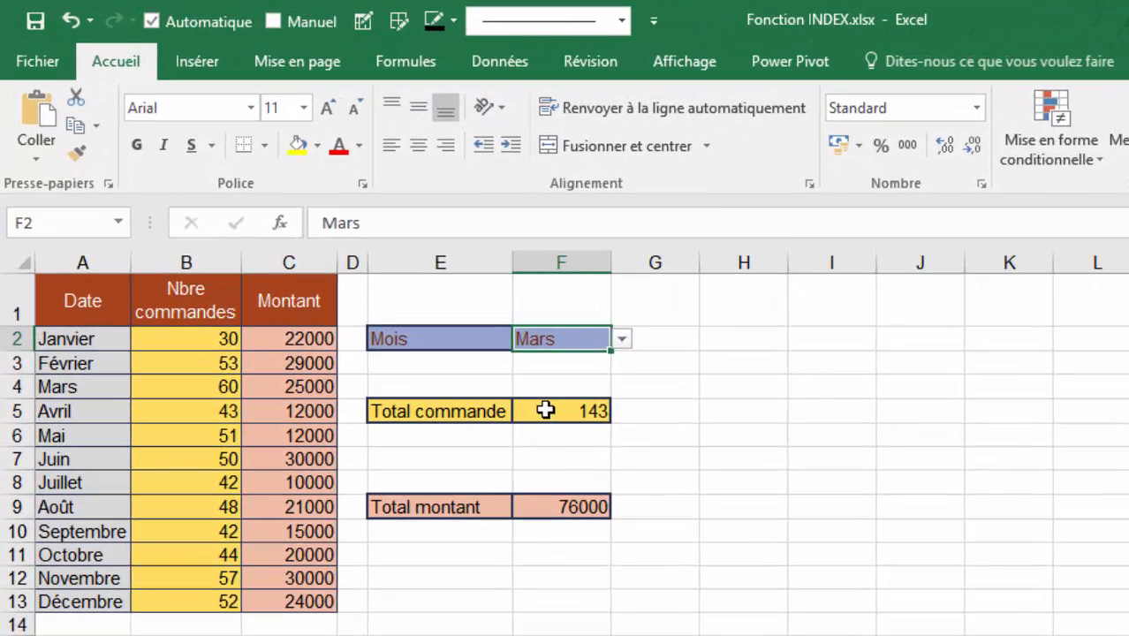
- Examine the SOMME and INDEX formulas behind Total commande in F5 and Total montant in F9
left_click(367, 277)
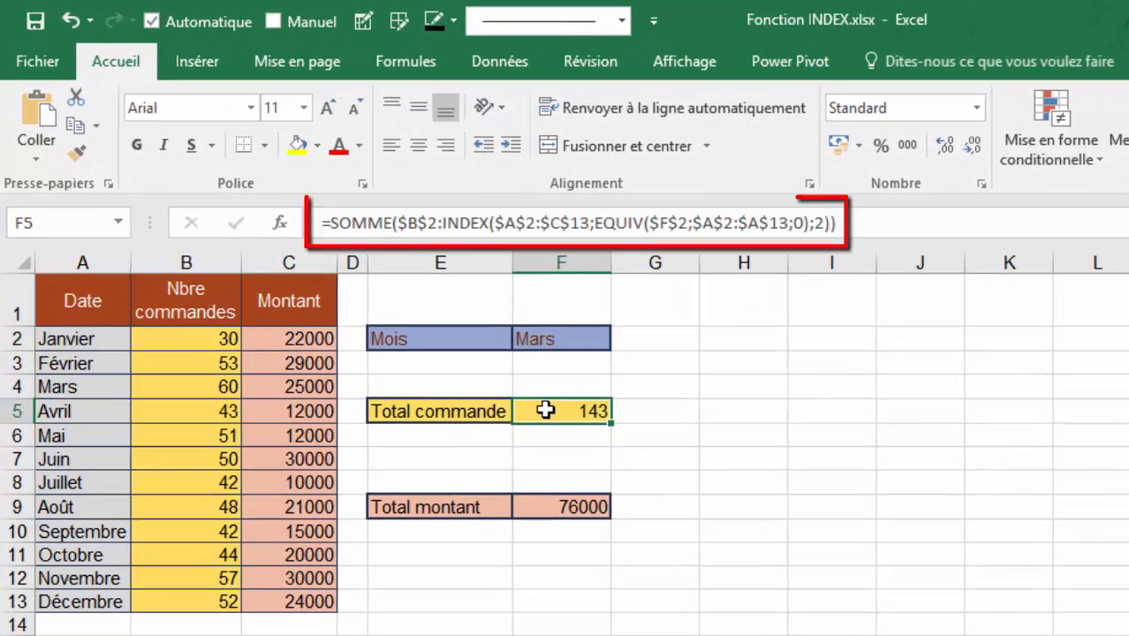
left_click(447, 224)
left_click(447, 223)
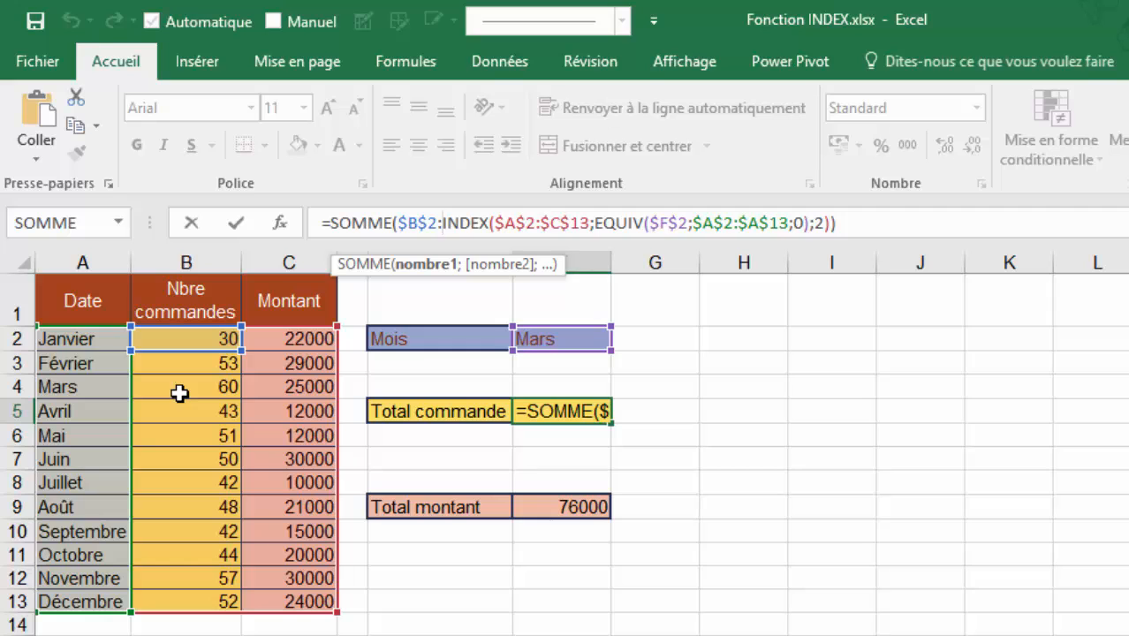
key("Return")
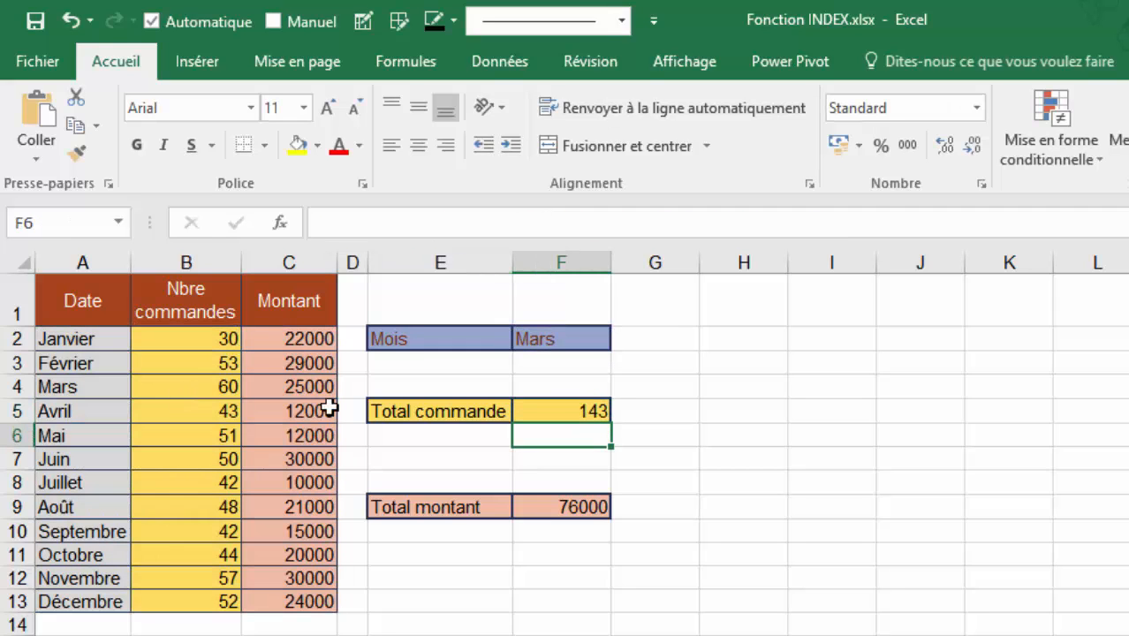
left_click(565, 506)
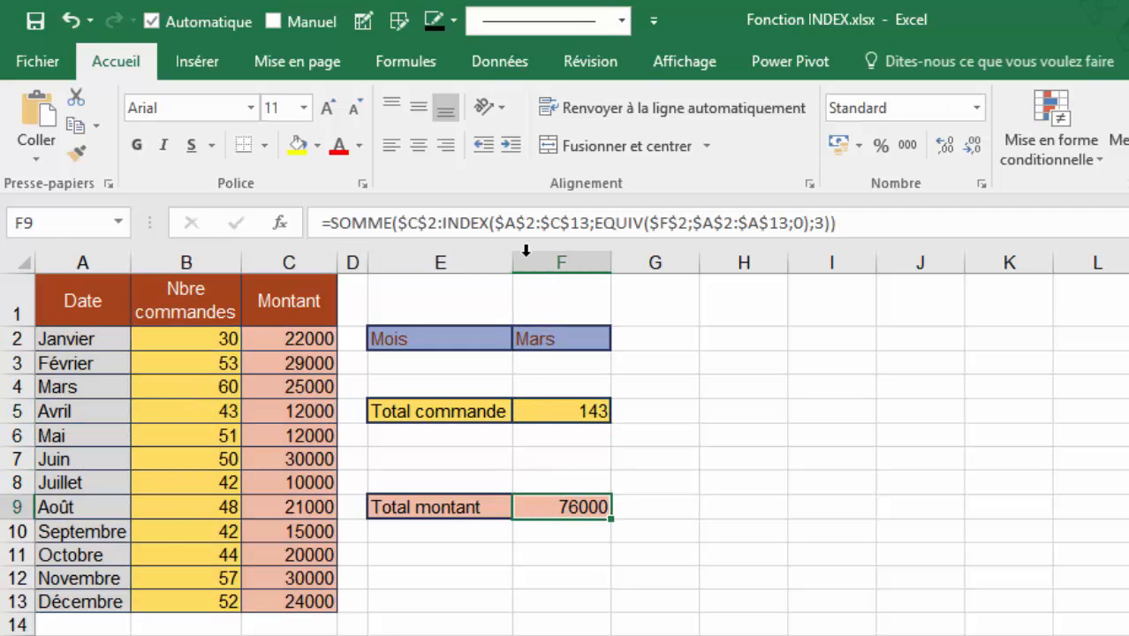